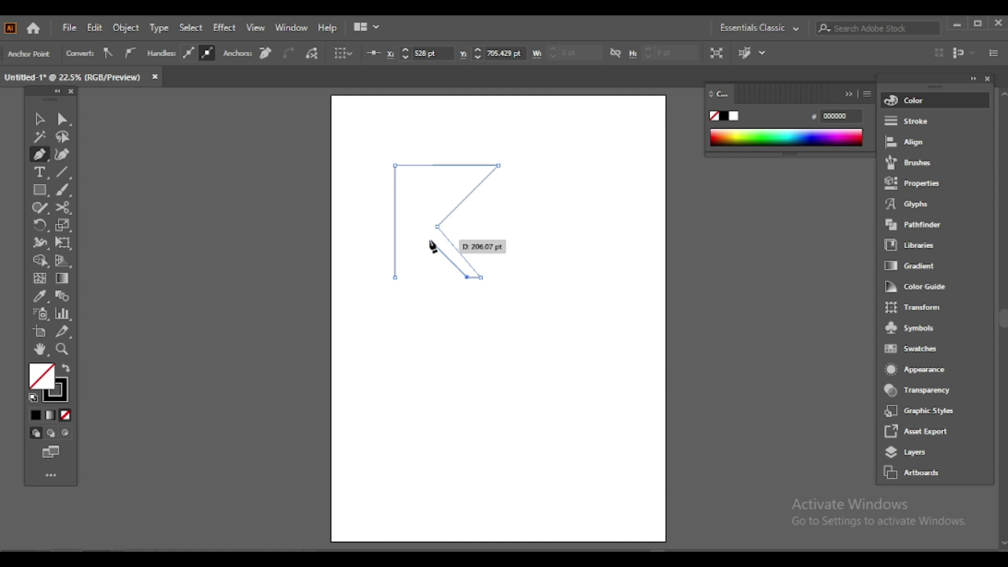
- Finish the R outline with the Pen tool, adding the notch between the legs and closing the path at the lower-left corner
click(426, 241)
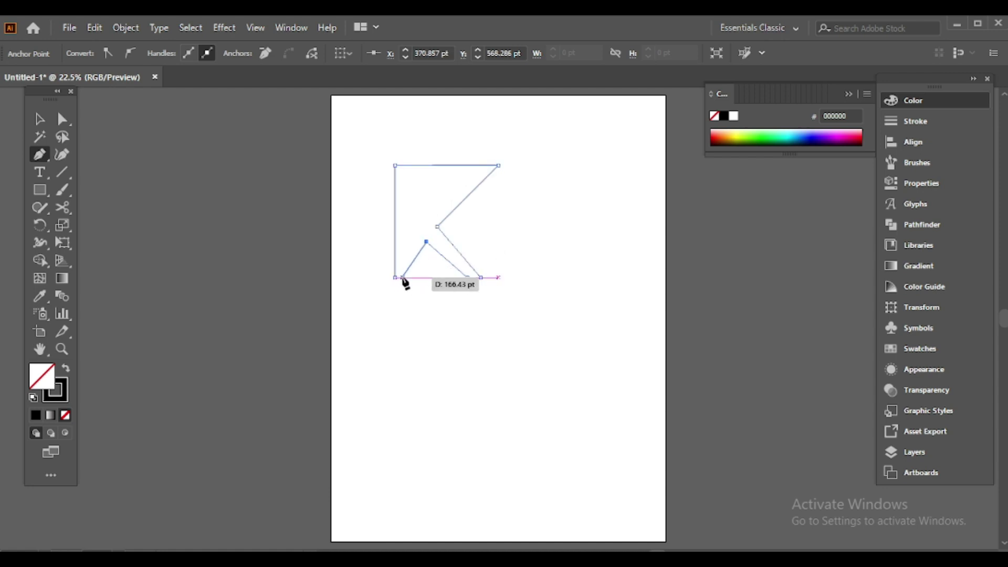
click(405, 277)
click(395, 277)
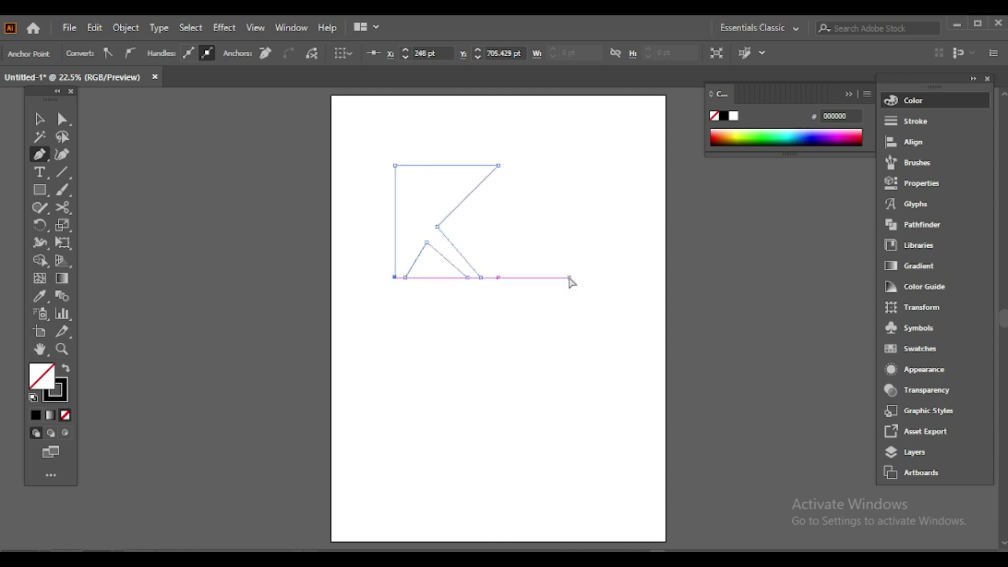
click(395, 277)
key(v)
click(414, 213)
- Shift the peak anchor of the notch between the R's legs slightly to the right
key(a)
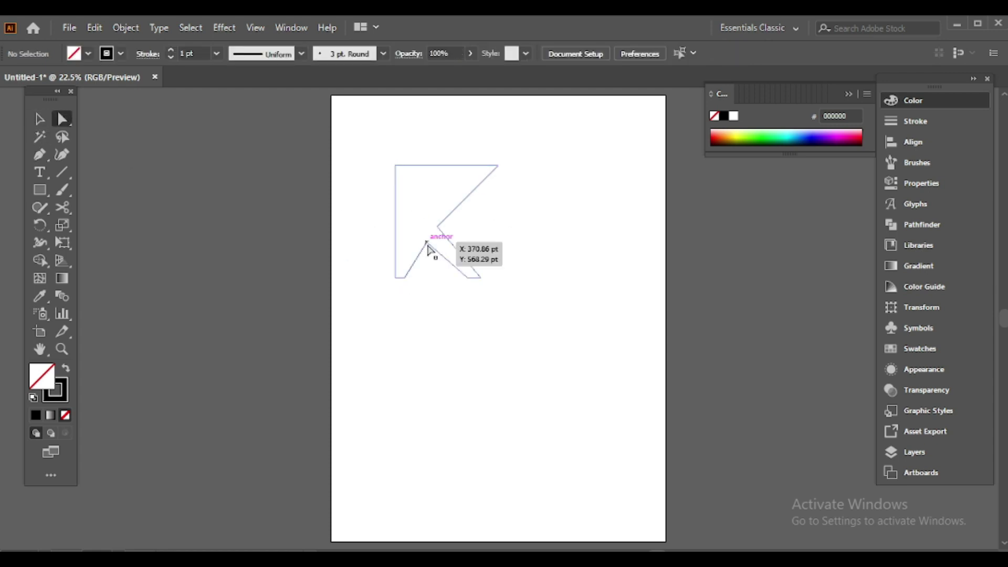
drag(428, 246, 431, 244)
click(552, 203)
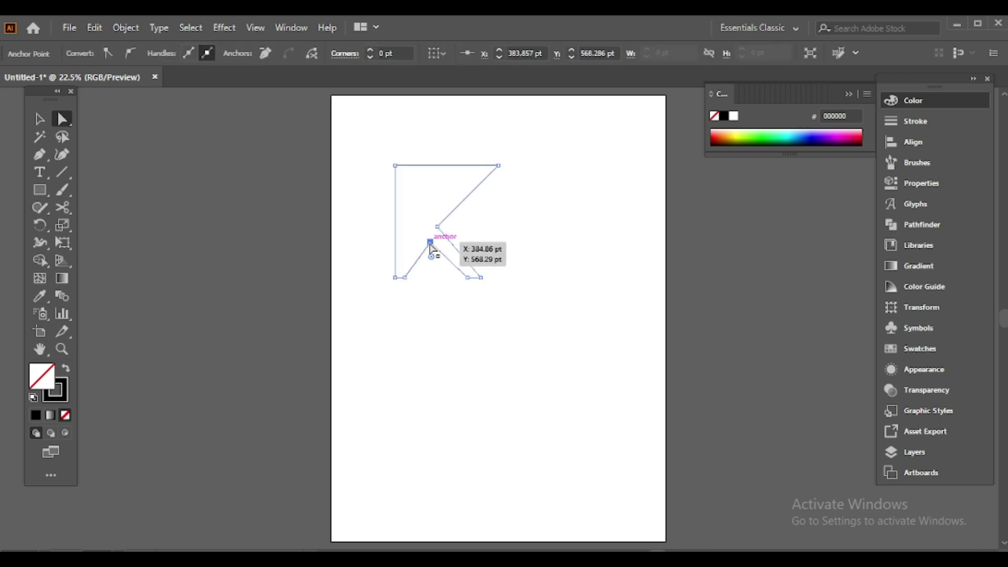
click(514, 230)
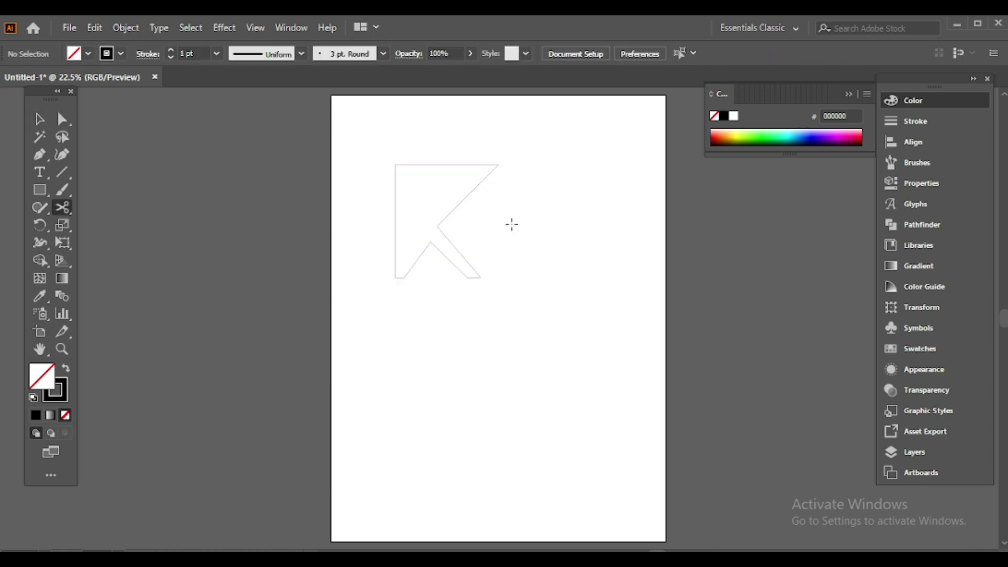
- Draw a closed right-angled triangle with the Pen tool inside the upper part of the R
key(p)
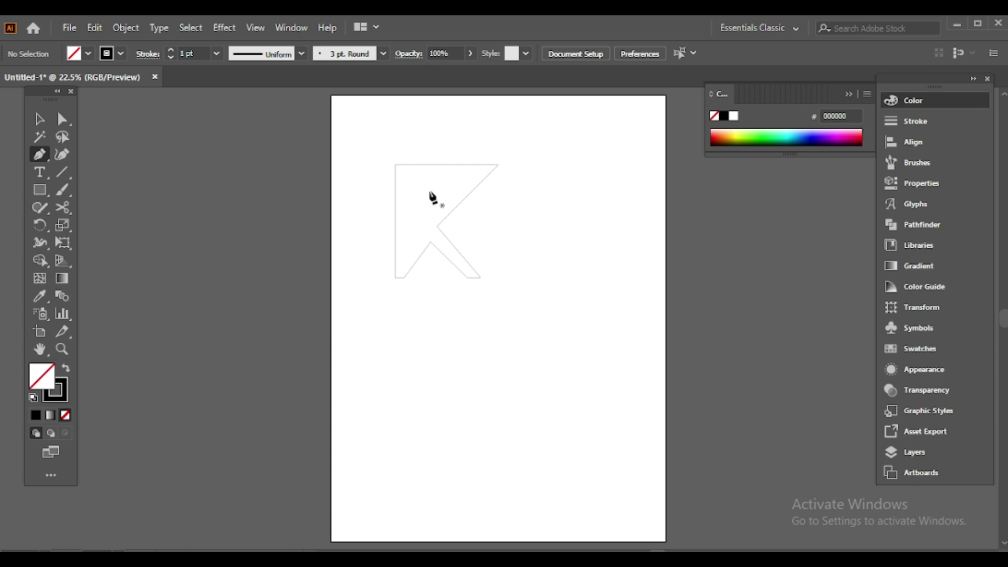
click(405, 173)
click(405, 215)
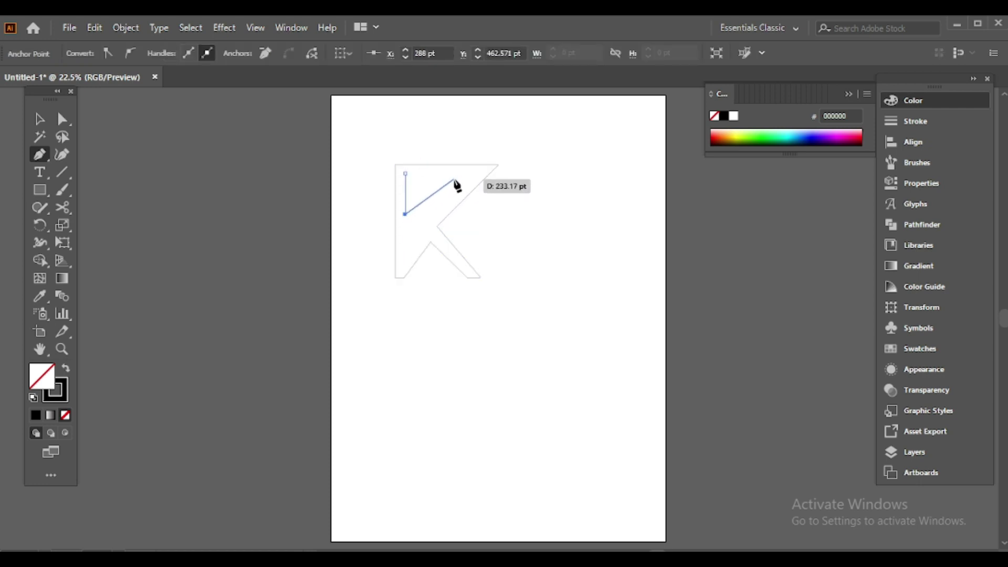
drag(415, 217, 408, 230)
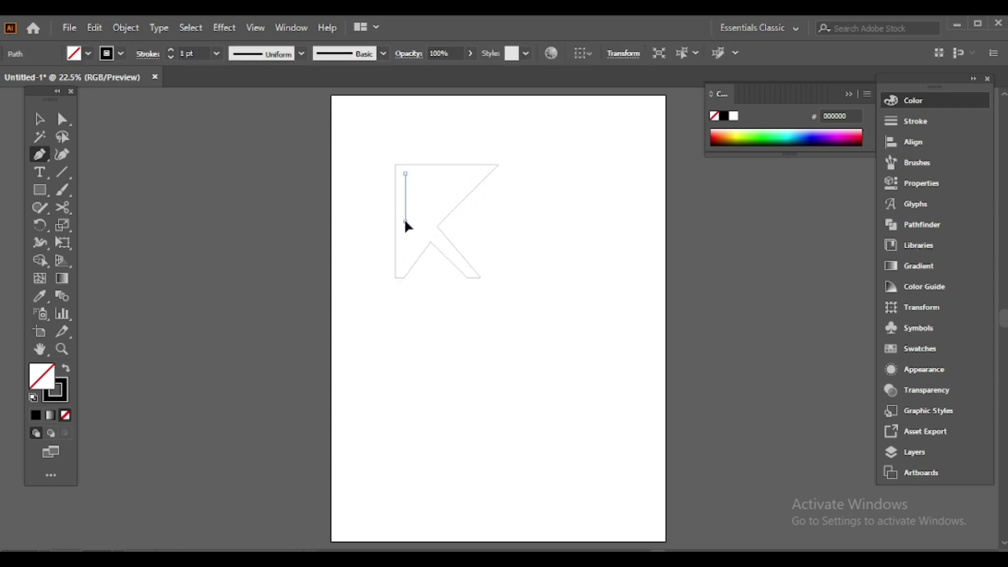
click(405, 221)
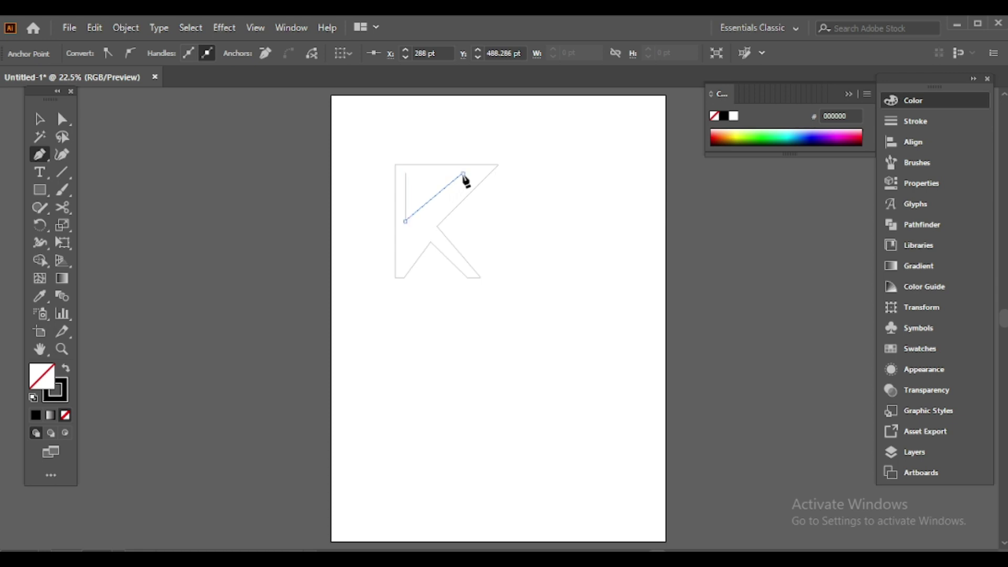
click(463, 173)
click(406, 174)
key(v)
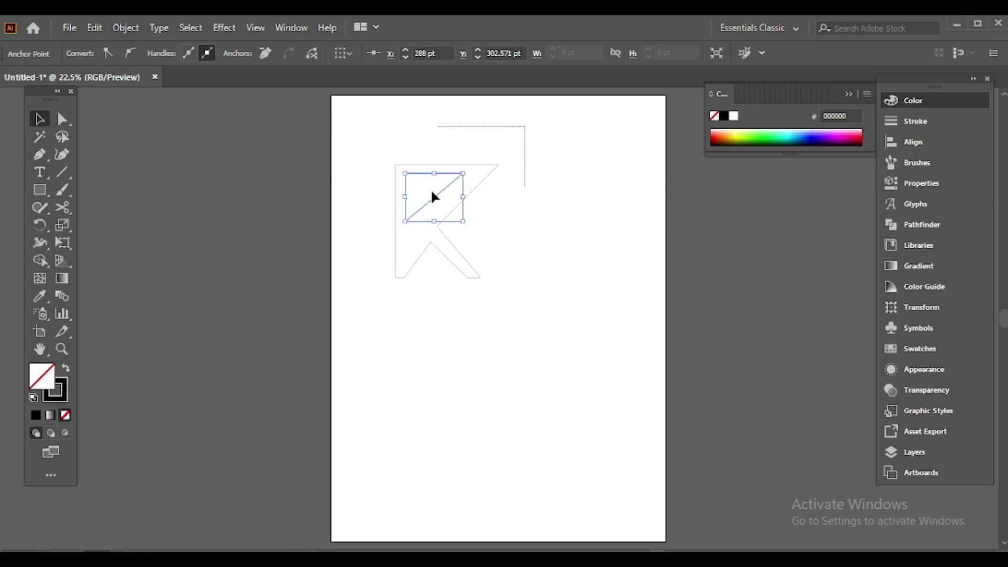
- Swap fill and stroke on both shapes so they have a black fill and no stroke
key(ctrl+a)
click(66, 370)
key(a)
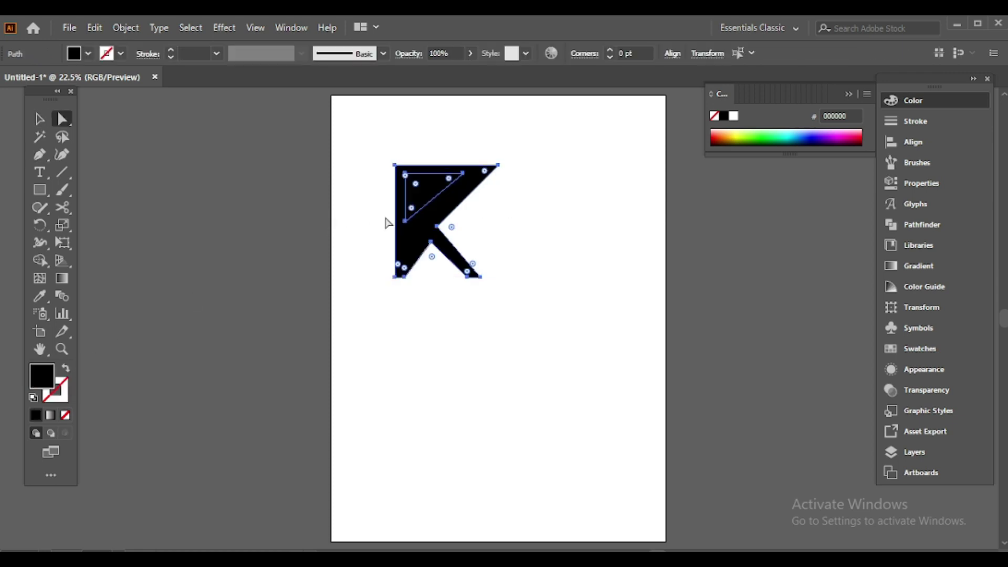
- Try cutting the inner triangle out of the R with the Shape Builder, and undo the cut
key(shift+m)
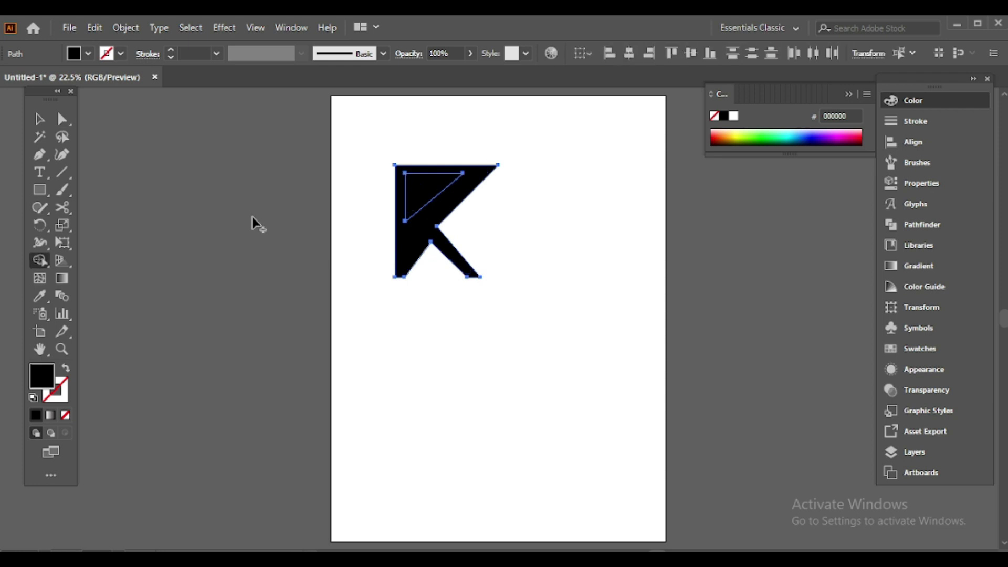
alt+click(417, 183)
click(39, 122)
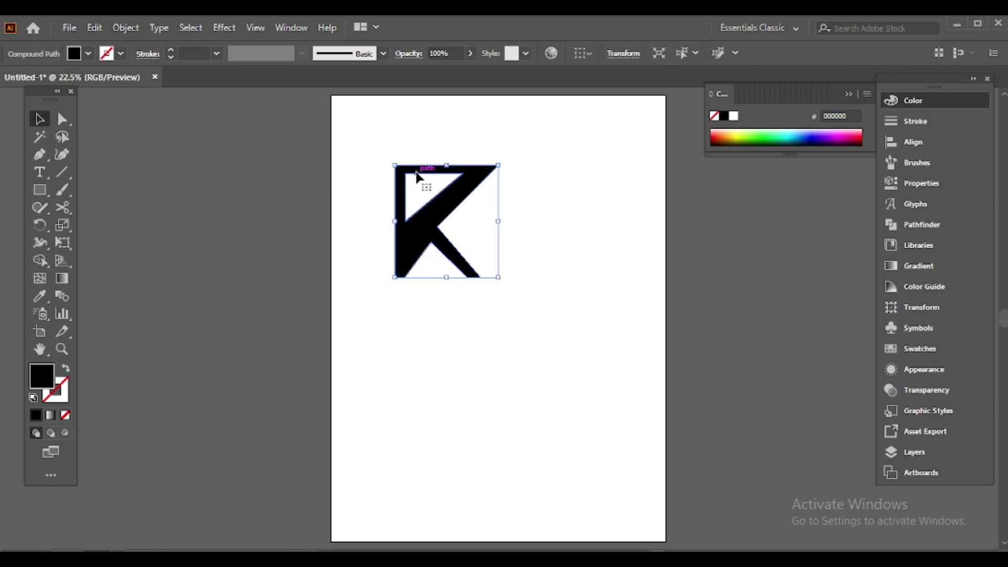
click(591, 195)
click(441, 202)
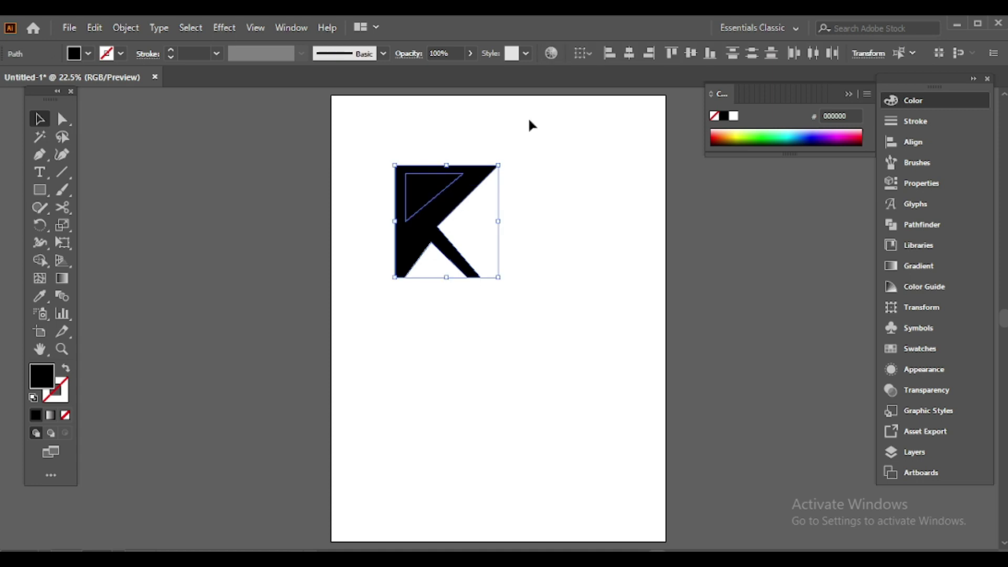
key(ctrl+z)
- Lower the inner triangle slightly and cut it out of the R with the Shape Builder
click(529, 124)
click(416, 198)
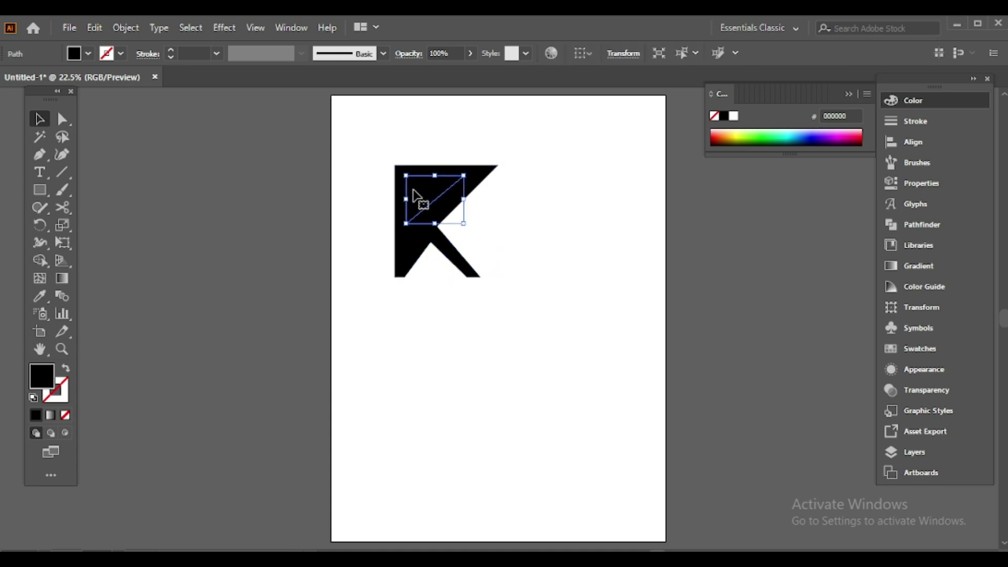
drag(489, 151, 407, 237)
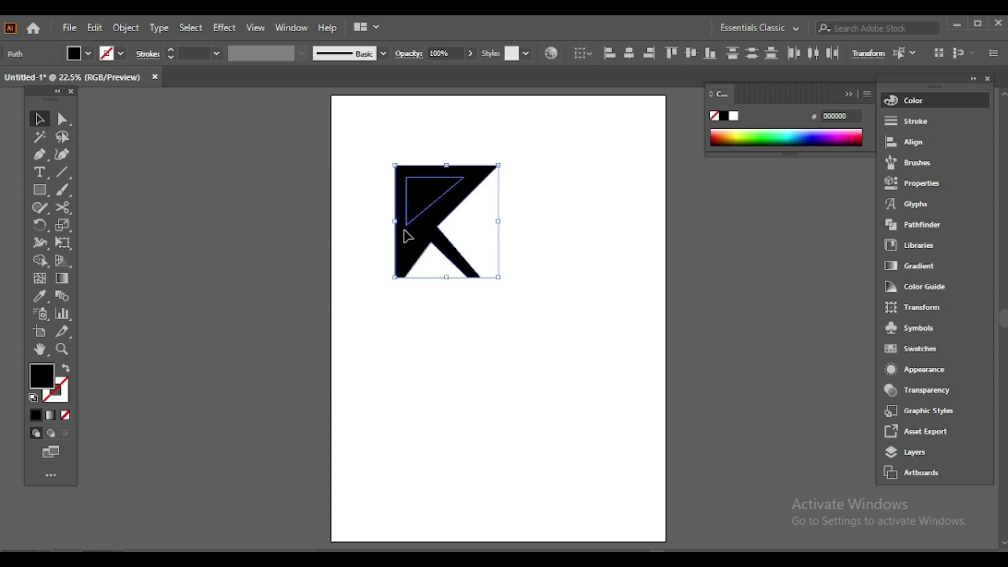
click(40, 261)
alt+click(419, 199)
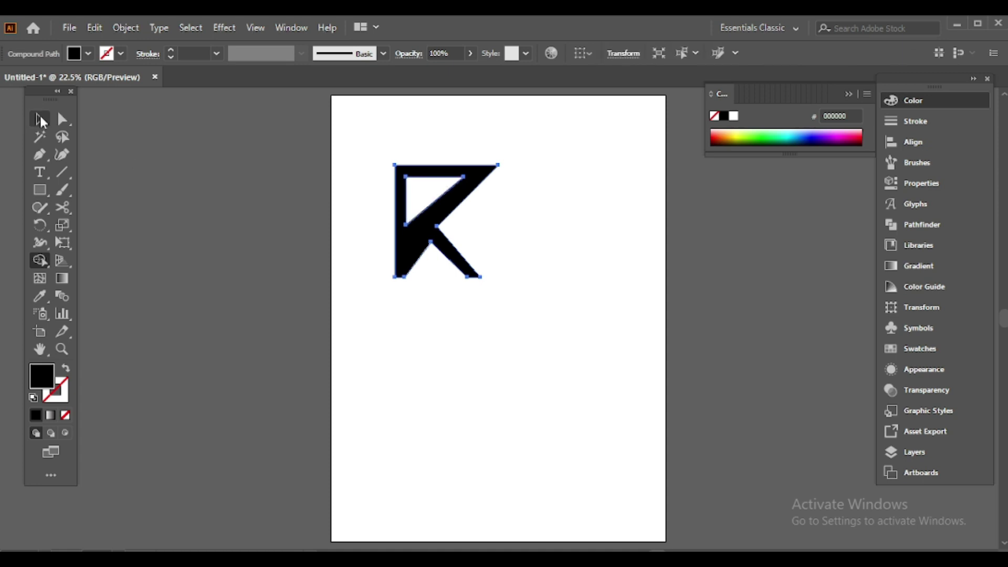
click(41, 121)
click(518, 225)
- Nudge the notch's peak anchor and the left leg's lower inner anchor slightly left to slim the R's left leg
key(a)
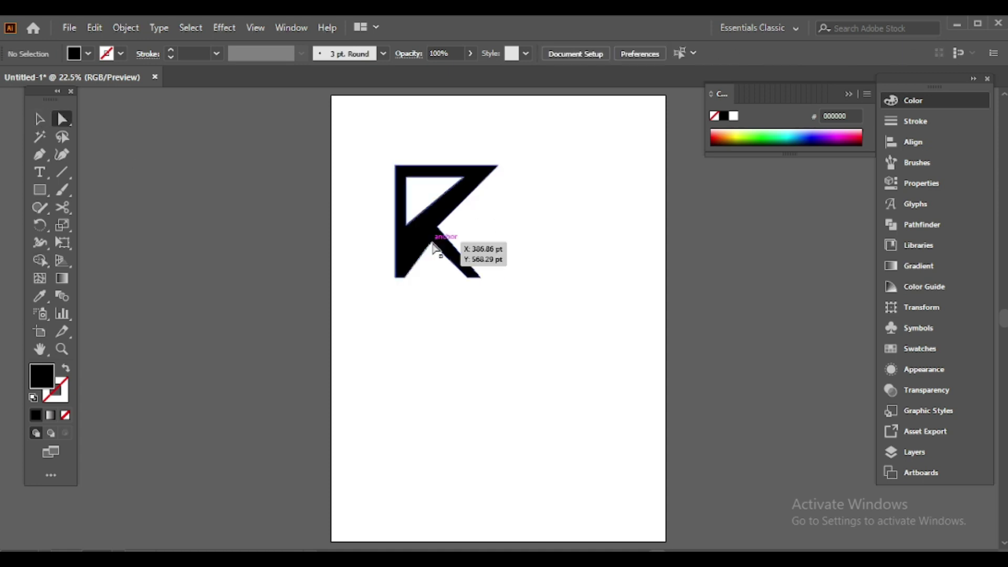
click(432, 243)
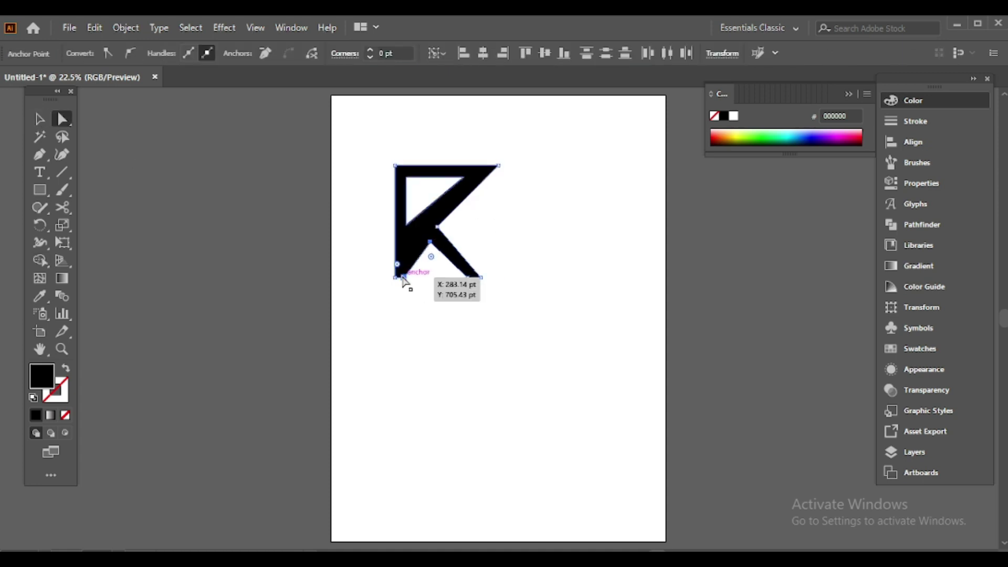
key(shift+Left)
click(479, 252)
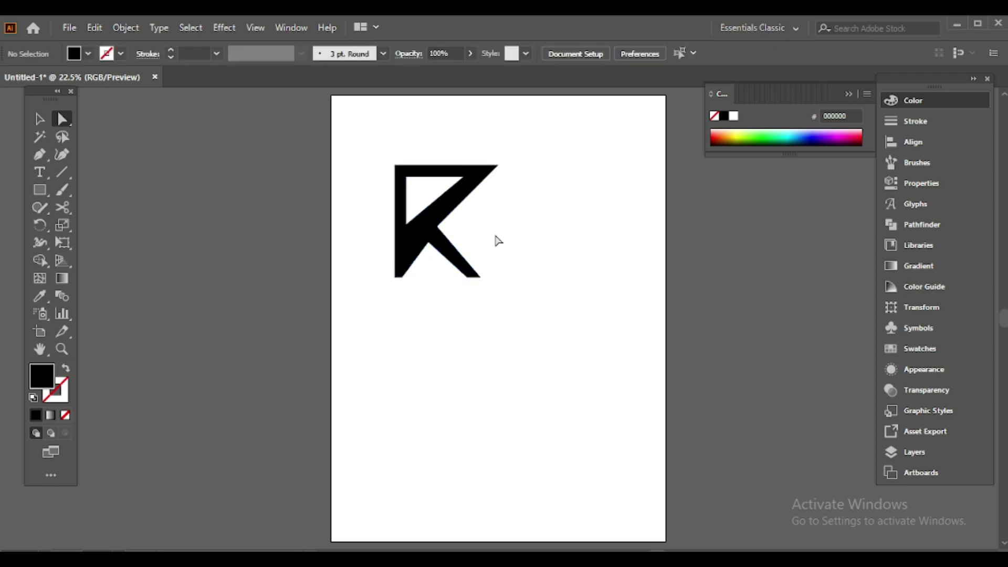
key(v)
drag(467, 210, 468, 209)
click(437, 187)
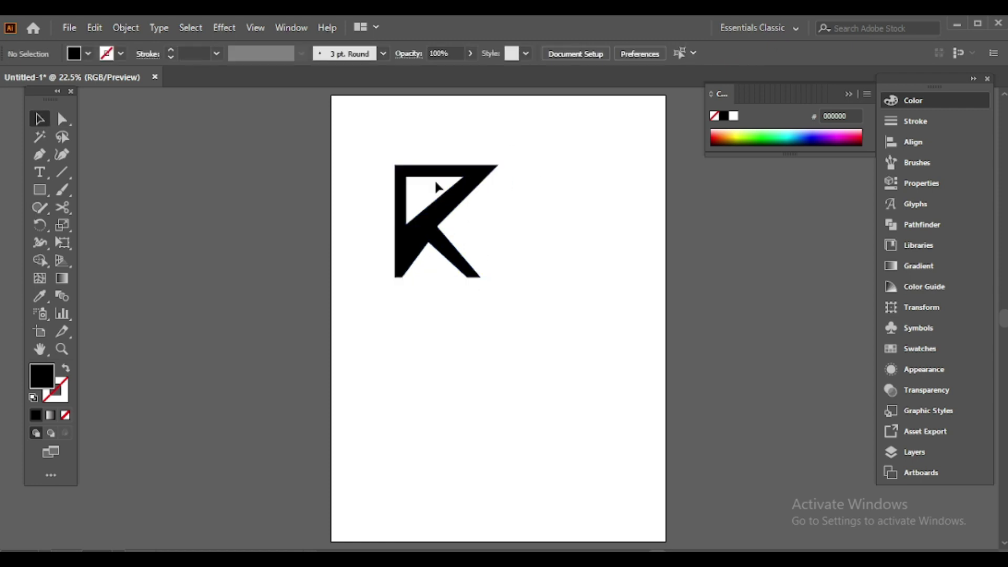
- Draw a closed horizontal black bar with a slanted right end beside the top of the R using the Pen tool
key(p)
click(521, 168)
click(587, 168)
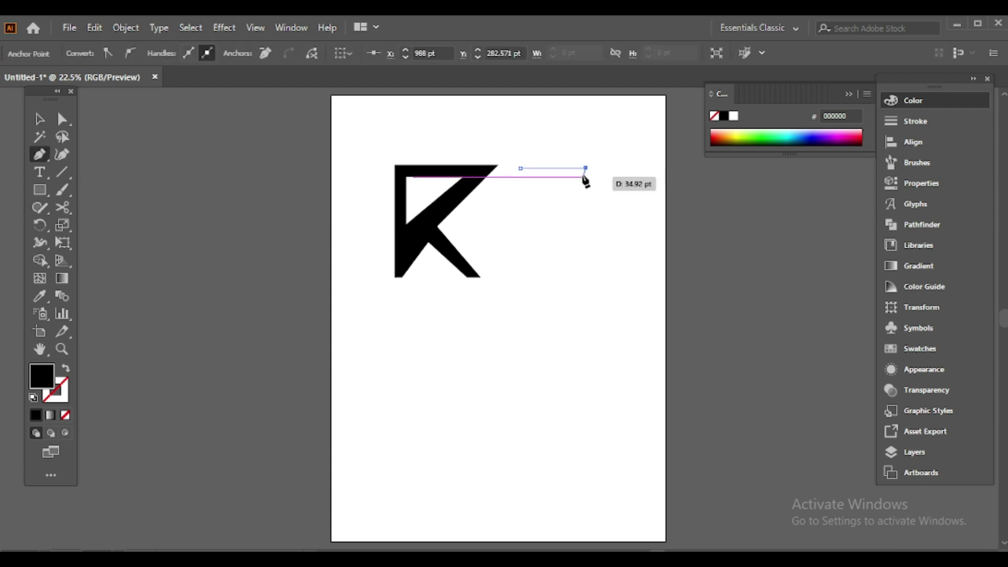
click(573, 181)
click(520, 183)
click(520, 168)
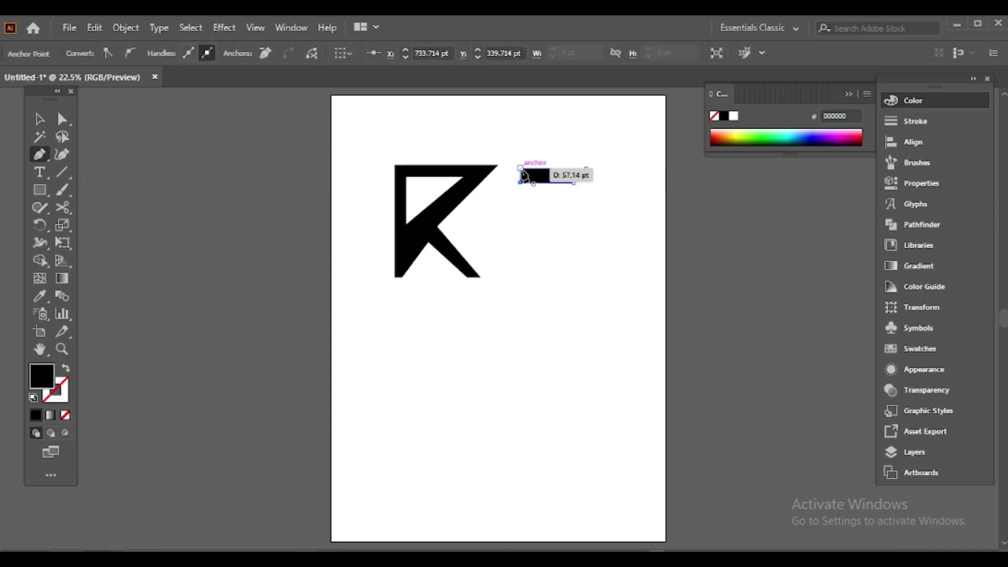
- Stack two copies below the slanted bar to form an E, widening each successive bar, the lowest to about 317 pt
key(v)
click(604, 247)
drag(567, 176, 603, 229)
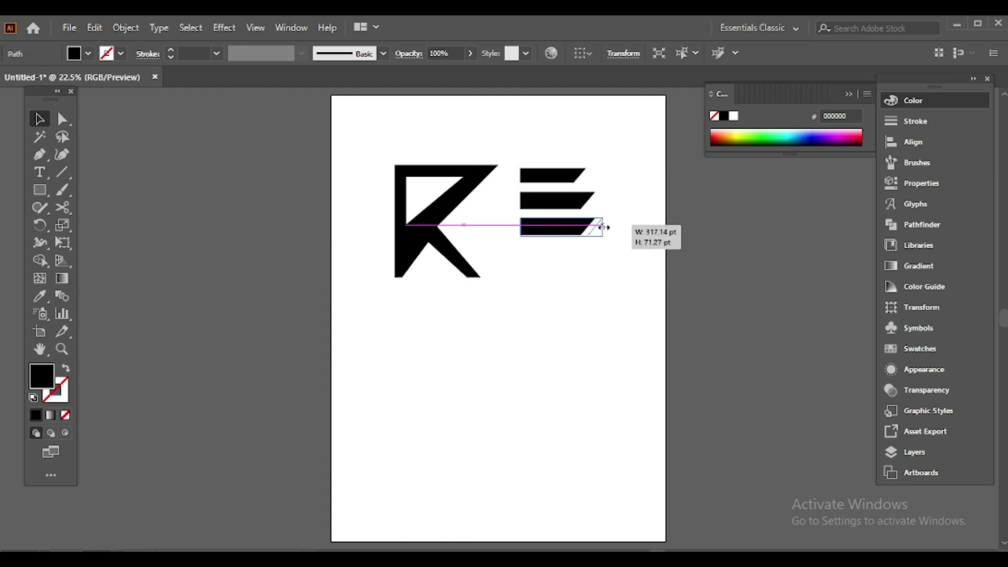
- Group the three bars, enlarge them to match the R's height, and place the E just beside the R
drag(591, 163, 533, 294)
drag(603, 168, 610, 161)
key(ctrl+g)
mouse_move(556, 237)
mouse_down()
mouse_move(525, 284)
mouse_move(543, 240)
mouse_move(556, 282)
mouse_move(554, 226)
mouse_up()
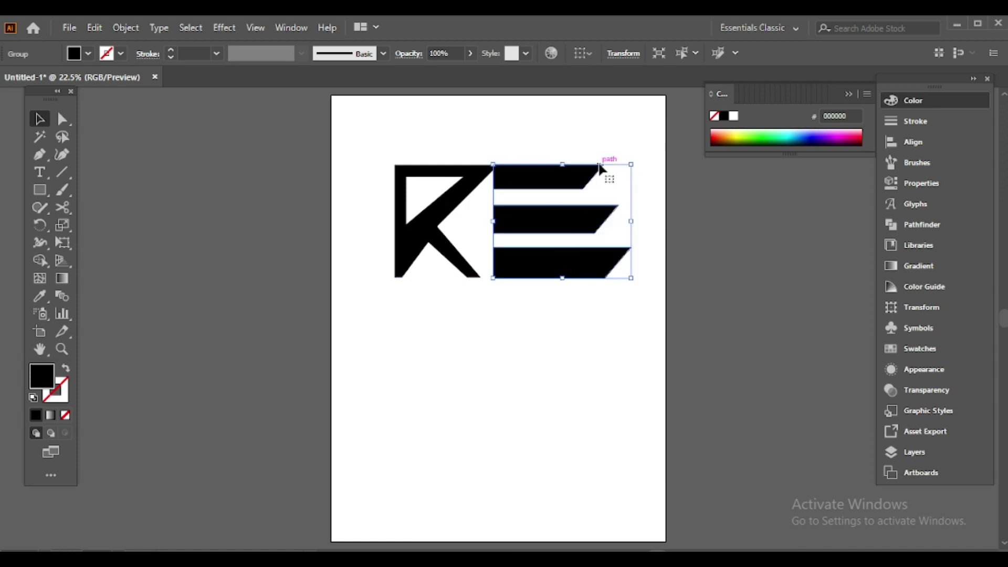
drag(551, 187, 565, 185)
click(581, 142)
- Nudge the E's top bar down and its bottom bar up to tighten the gaps between the bars
key(a)
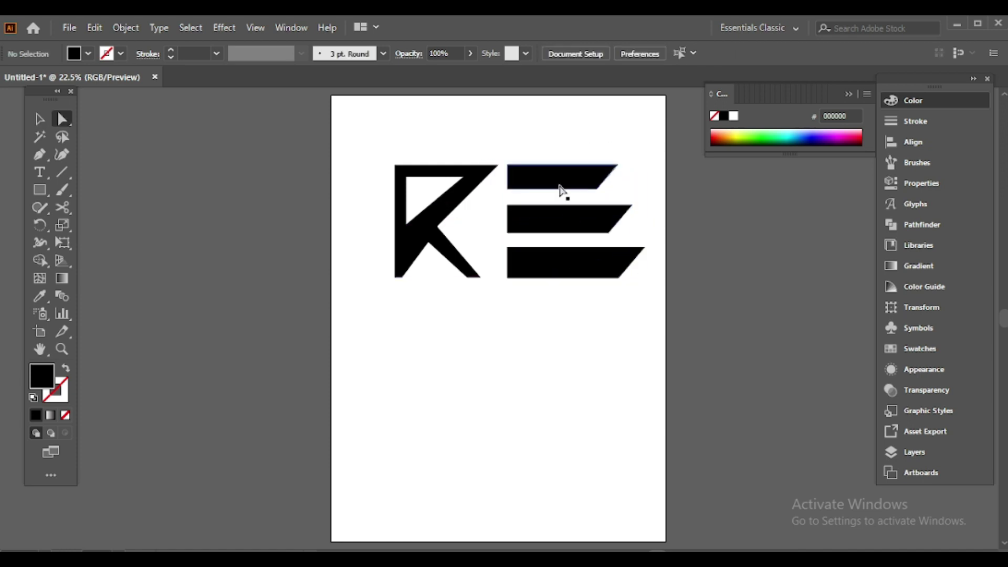
click(561, 187)
key(shift+Down)
key(shift+Down)
key(shift+Down)
key(shift+Down)
key(shift+Down)
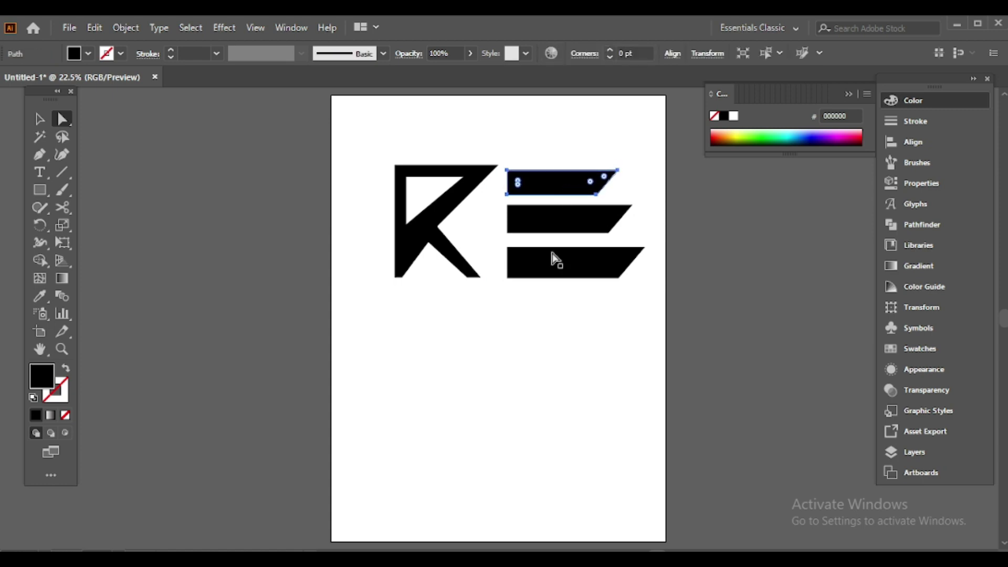
click(551, 260)
key(shift+Up)
key(shift+Up)
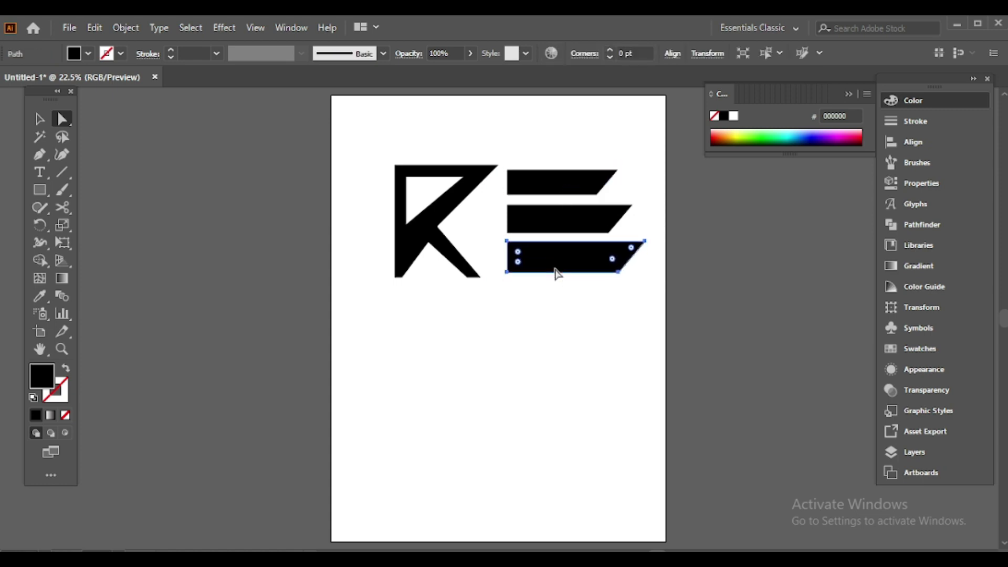
- Scale the grouped E down and align its top edge near the top of the R
key(v)
click(546, 262)
drag(651, 222, 605, 223)
drag(507, 168, 557, 169)
- Scale the R down to the E's height and bring the two letters closer together
click(466, 157)
click(473, 180)
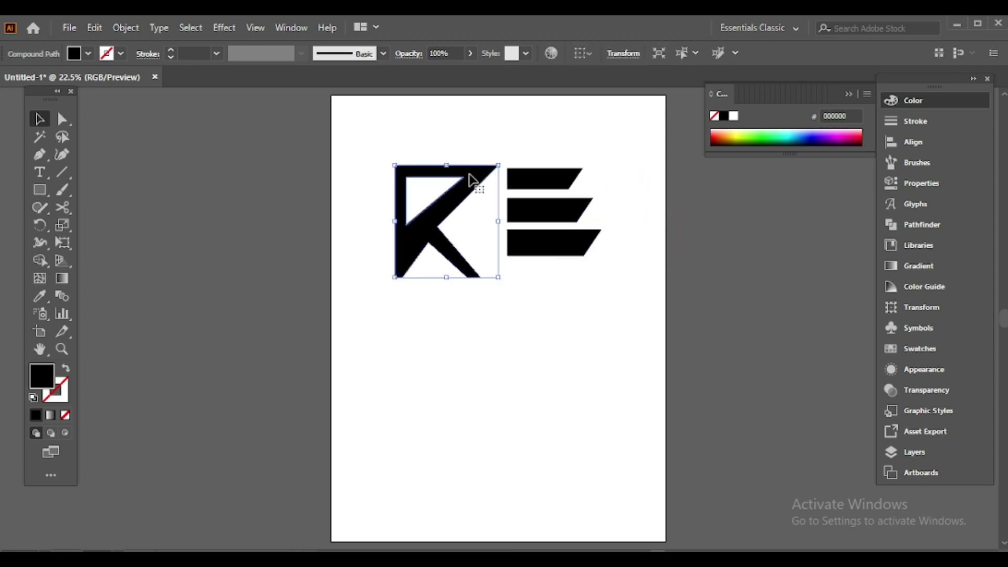
drag(390, 274, 413, 255)
drag(496, 167, 519, 177)
click(531, 143)
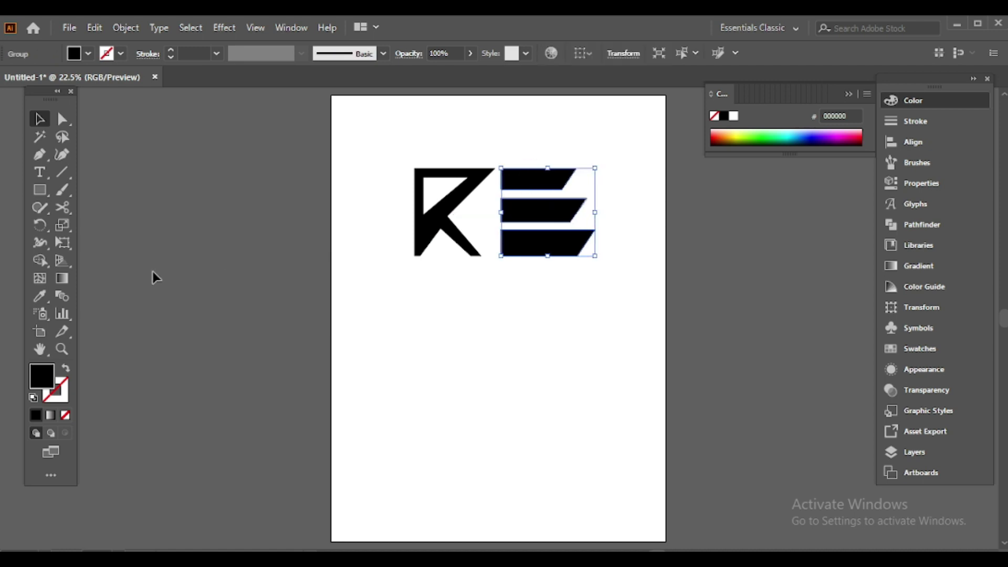
- Draw a small black square below the R and place a copy right beside it with a narrow gap
click(40, 191)
mouse_move(426, 279)
mouse_down()
mouse_move(444, 298)
mouse_move(445, 288)
mouse_up()
click(40, 119)
click(472, 311)
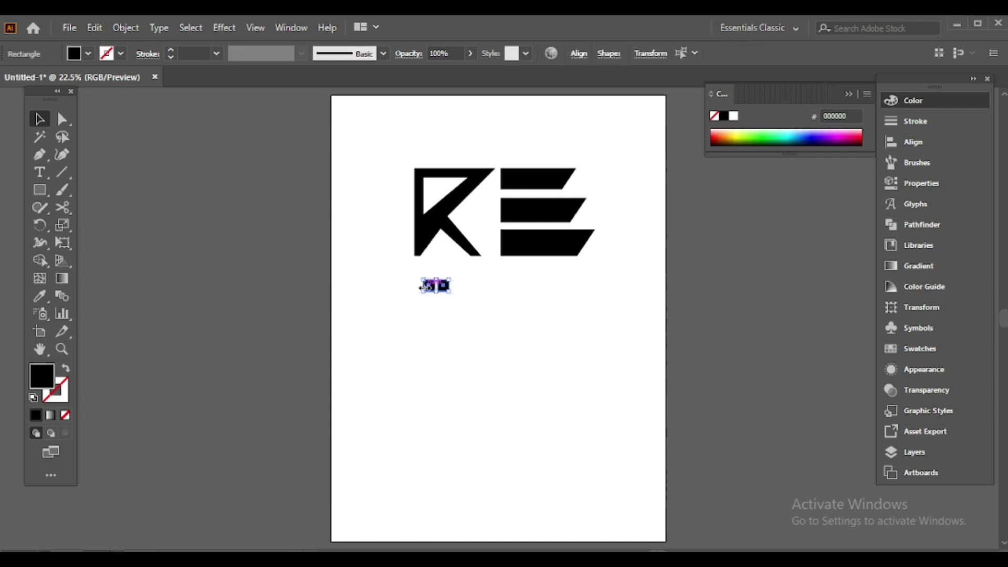
click(471, 298)
- Duplicate the pair of squares below to make a grouped four-pane window, and fit it at reduced size between the R's legs
drag(461, 273, 403, 329)
key(ctrl+g)
click(452, 296)
click(468, 288)
key(ctrl+g)
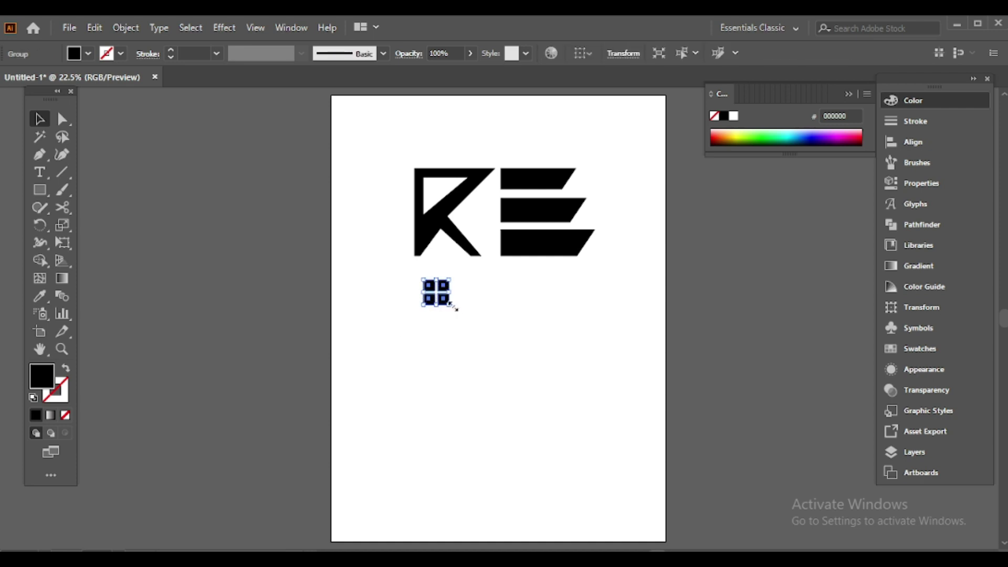
drag(455, 307, 444, 251)
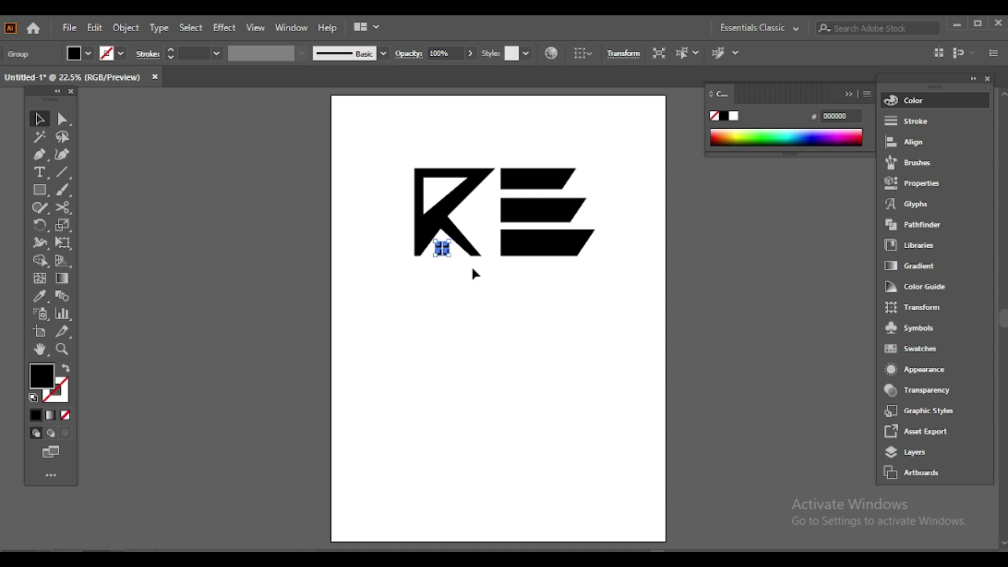
- Scale the whole RE logo down proportionally around its centre
drag(358, 162, 603, 265)
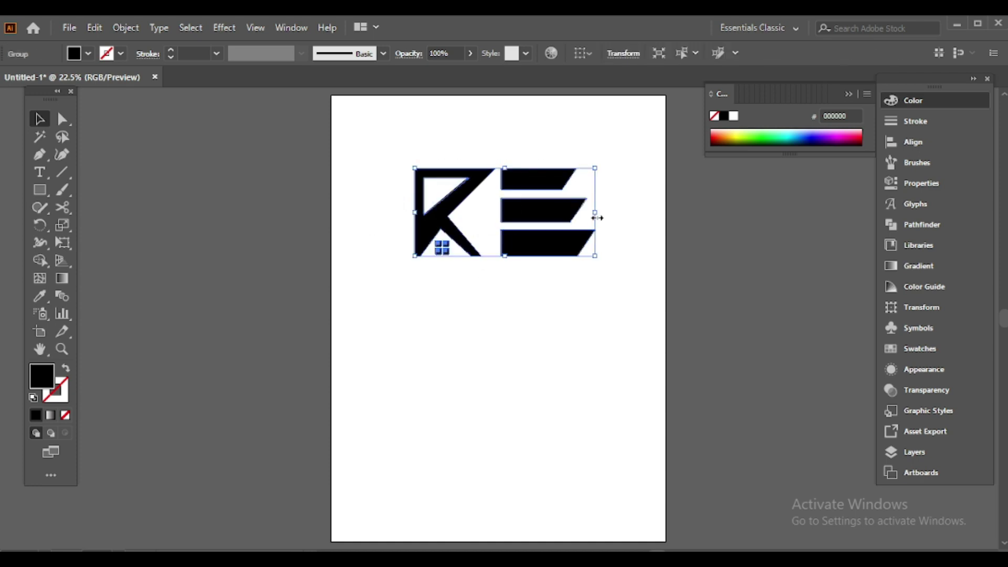
drag(598, 218, 566, 216)
click(587, 156)
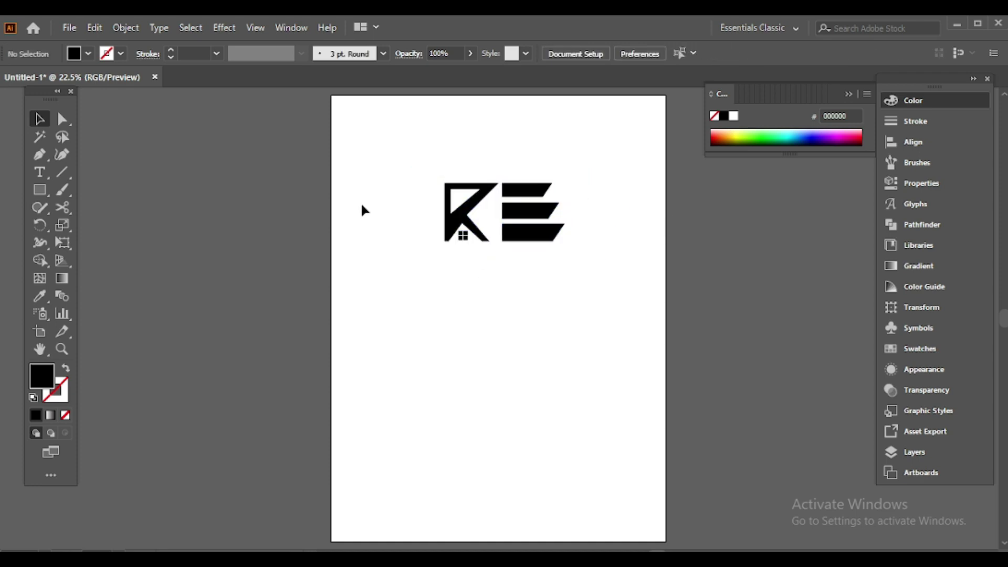
- Add the text "Russo's" just below the RE lettermark in Nexa-Bold
click(40, 173)
click(449, 267)
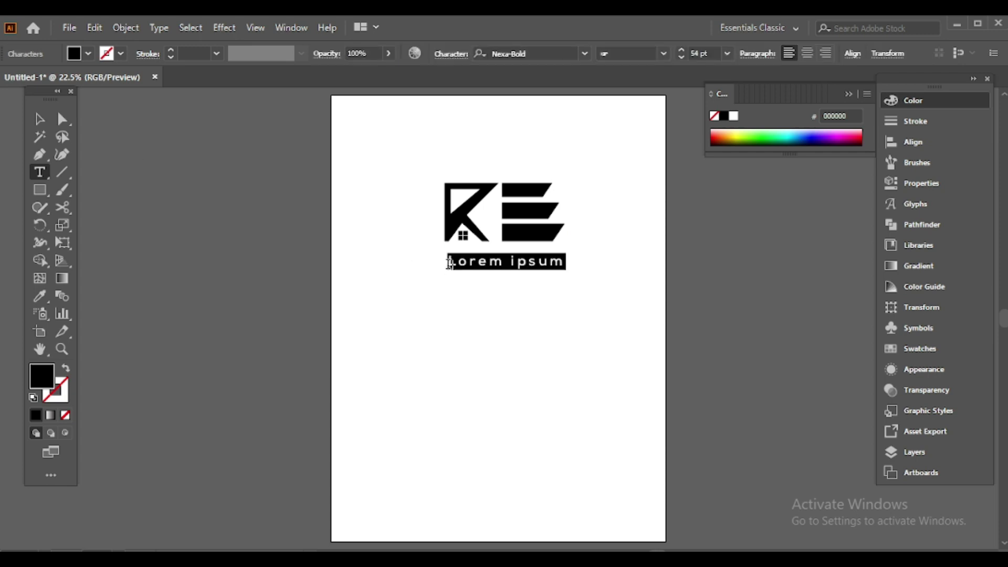
key(BackSpace)
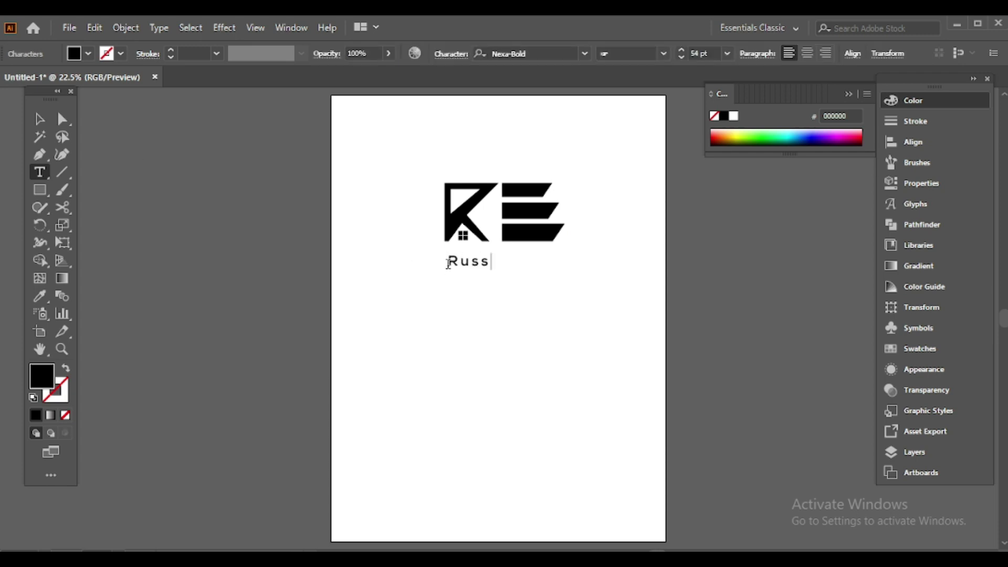
click(40, 118)
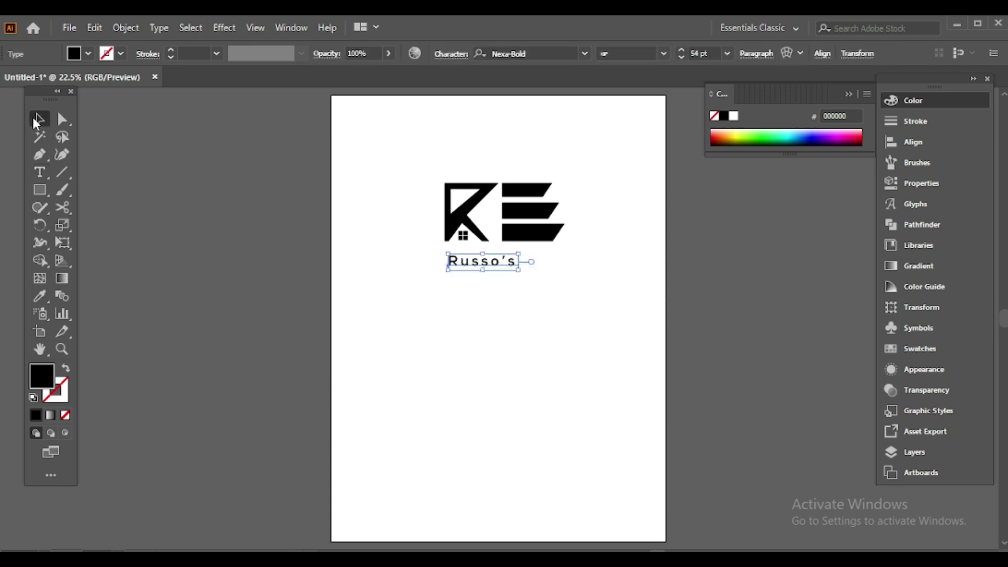
- Add a second text line reading "Estate LLC" below "Russo's" in the same font
click(43, 175)
click(453, 281)
key(BackSpace)
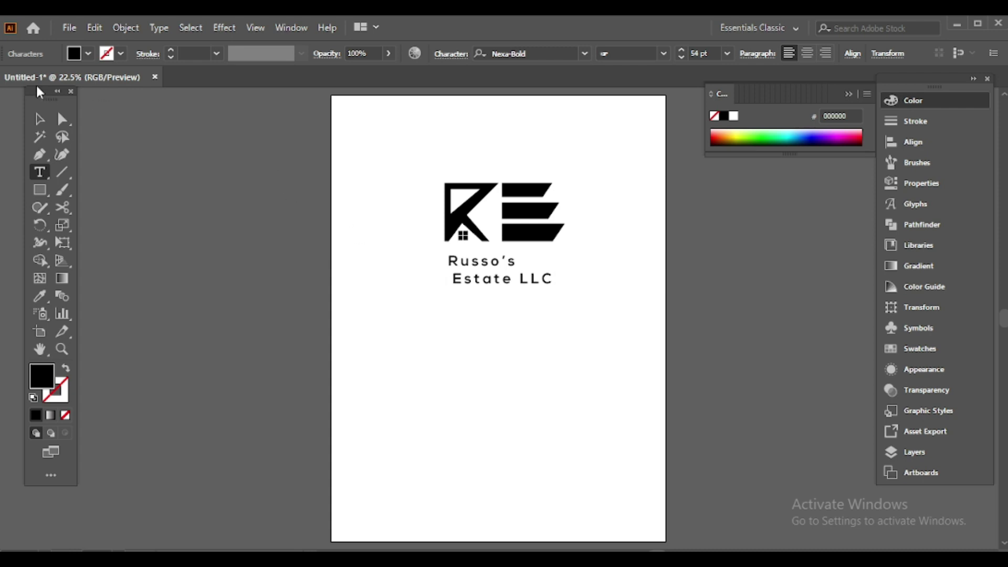
click(39, 119)
- Enlarge "Russo's" to the width of the RE mark and place "Estate LLC" directly underneath it, aligned with the mark's left edge
drag(508, 286, 420, 331)
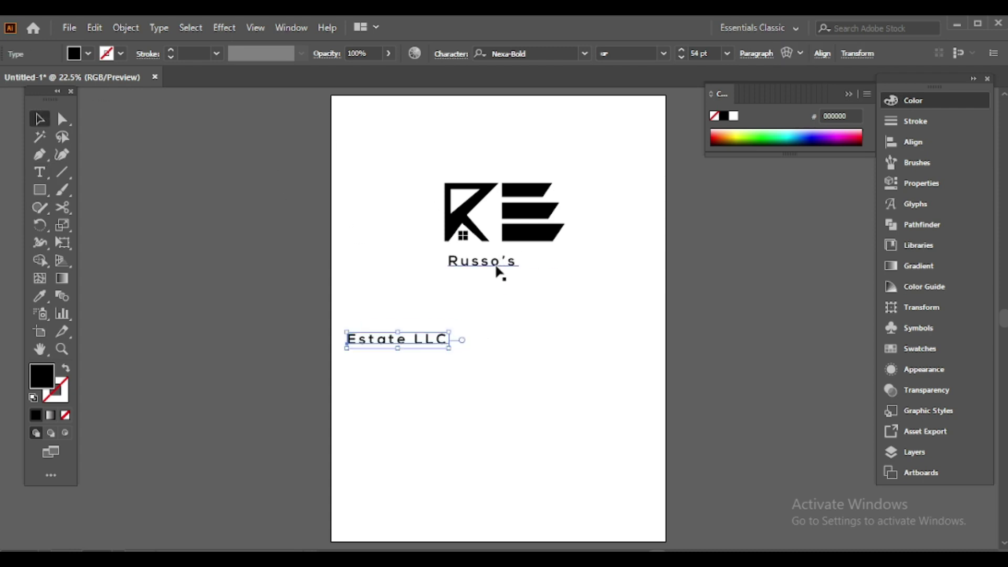
drag(499, 272, 566, 262)
drag(411, 348, 530, 282)
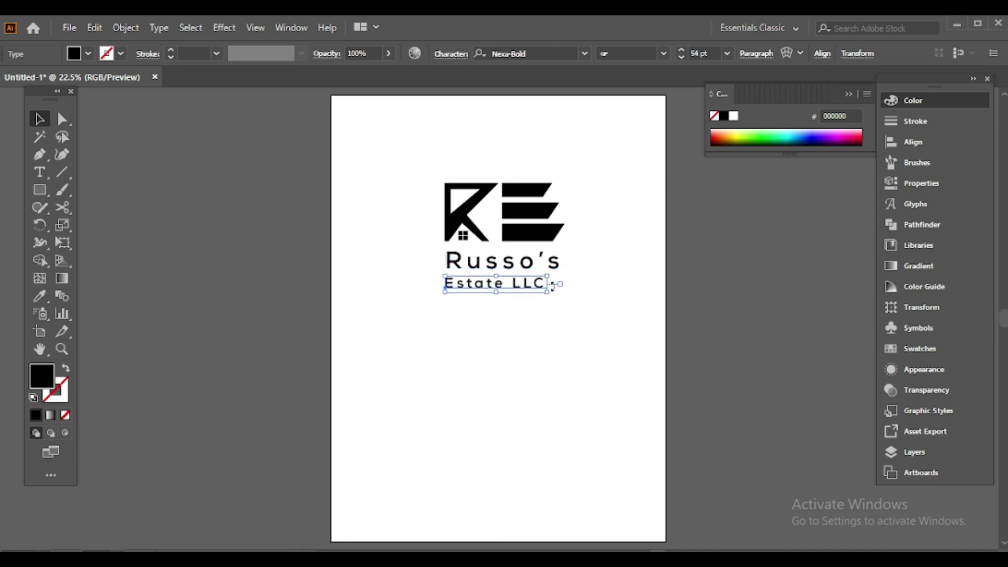
- Widen the tracking of "Estate LLC" until the line spans the same width as "Russo's" and the RE mark
click(447, 55)
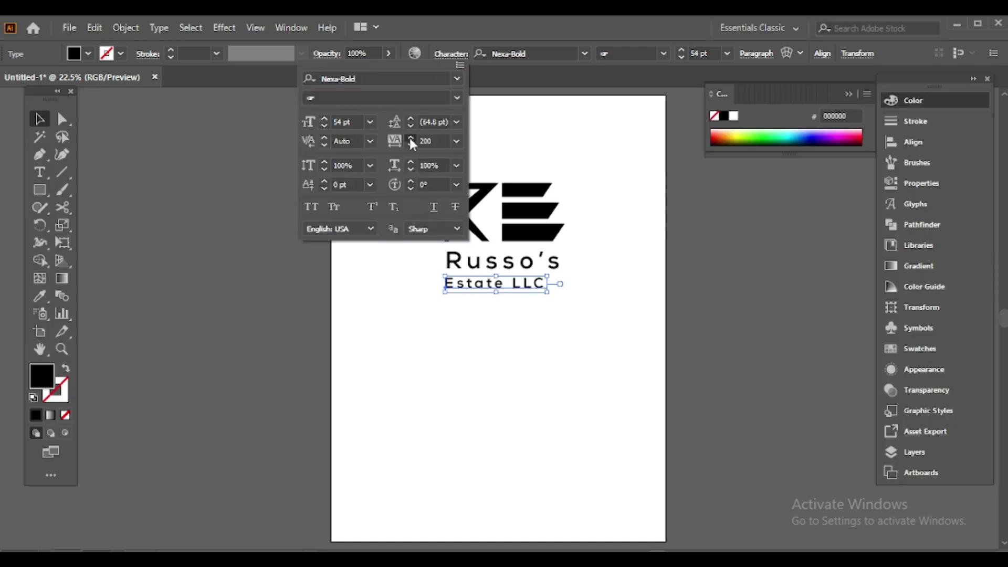
click(411, 137)
click(411, 137)
click(410, 138)
click(411, 138)
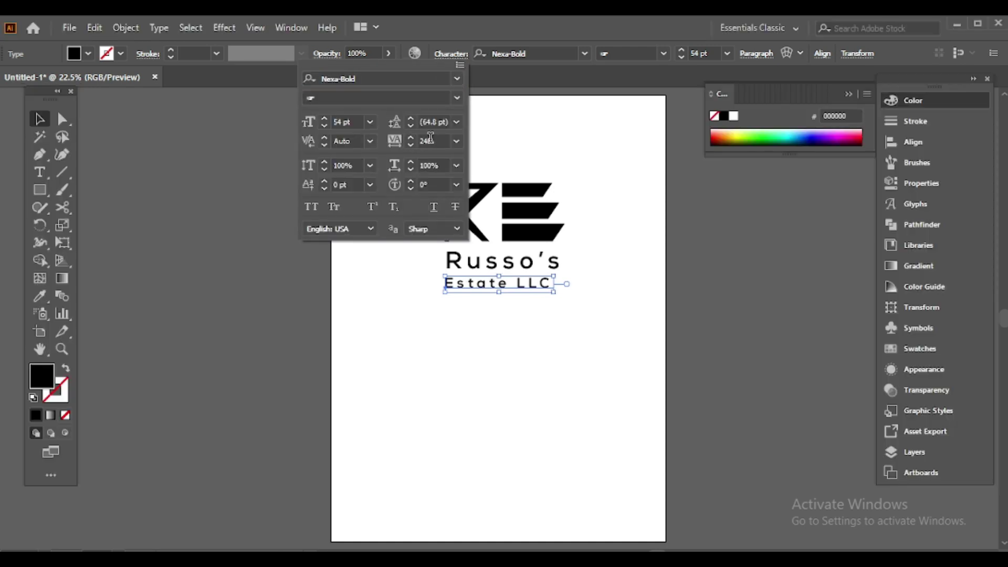
click(431, 139)
key(Up)
key(Up)
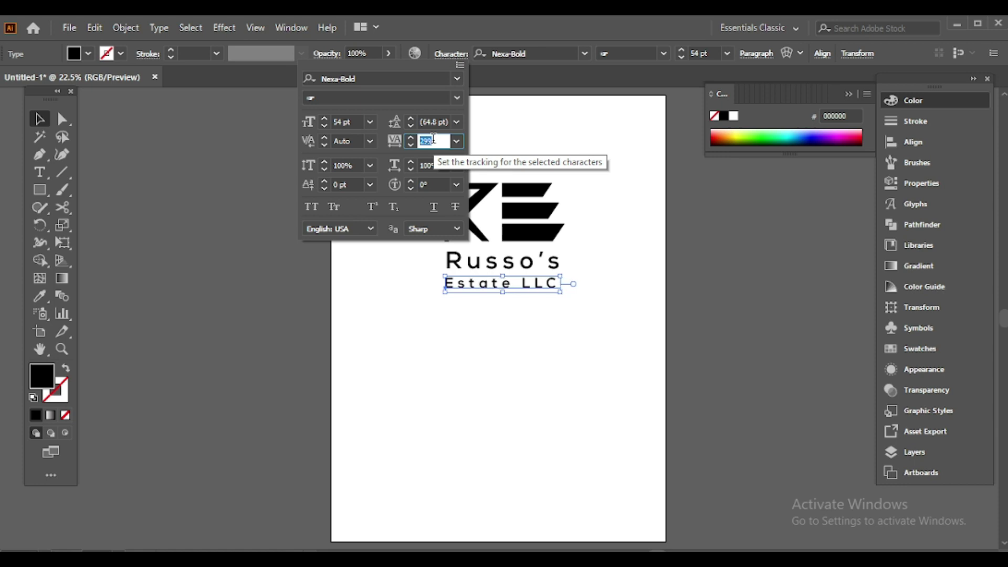
key(Up)
key(Up)
key(Return)
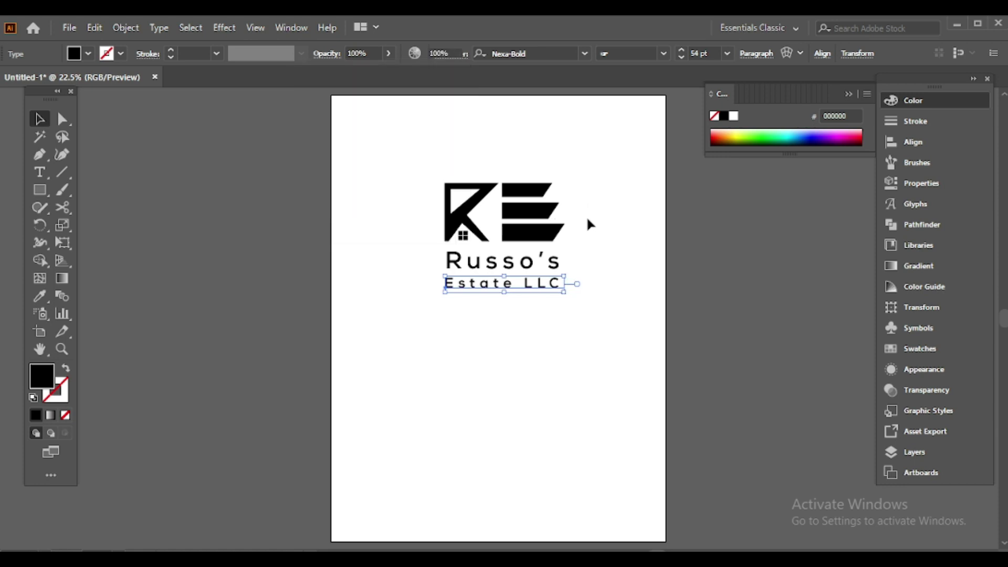
click(588, 225)
click(450, 265)
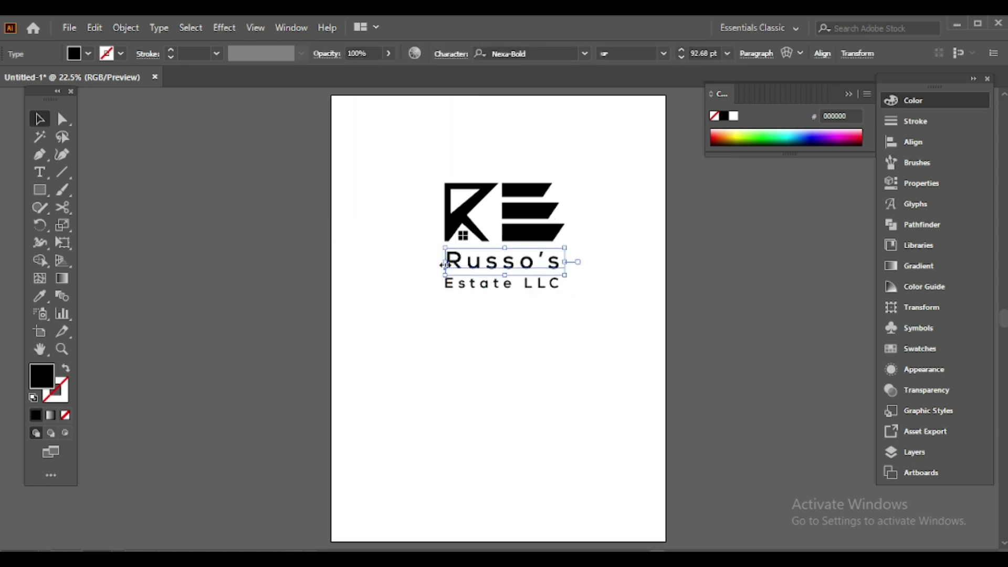
click(449, 283)
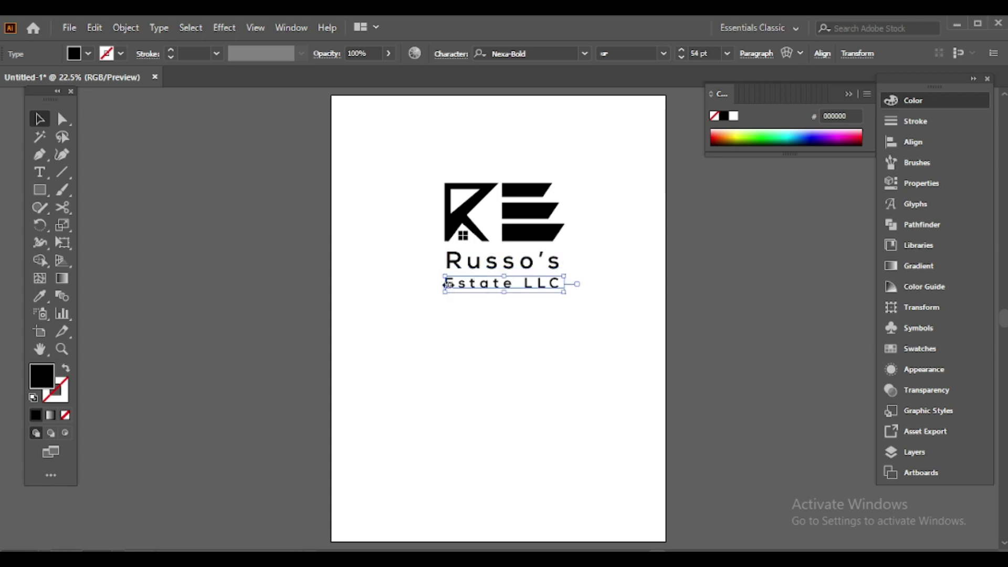
- Group the RE mark with both text lines and centre the group horizontally and vertically on the artboard
drag(601, 159, 470, 298)
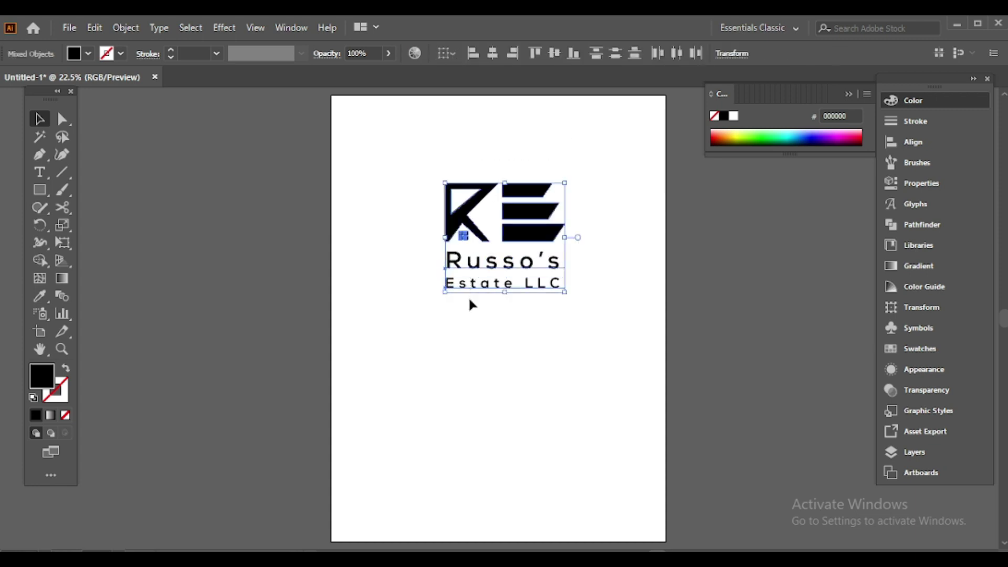
key(ctrl+g)
click(442, 60)
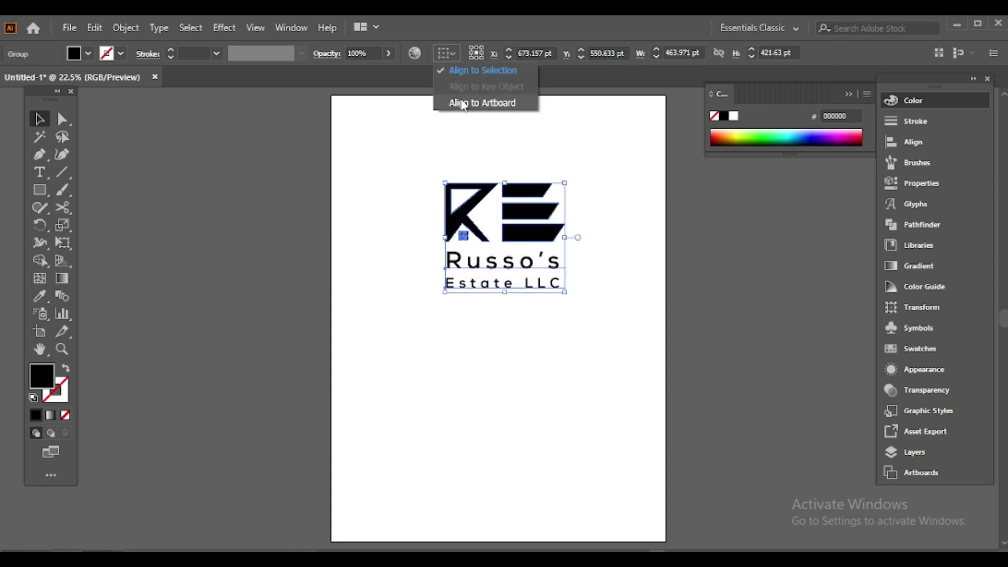
click(479, 101)
click(492, 53)
click(554, 53)
click(523, 198)
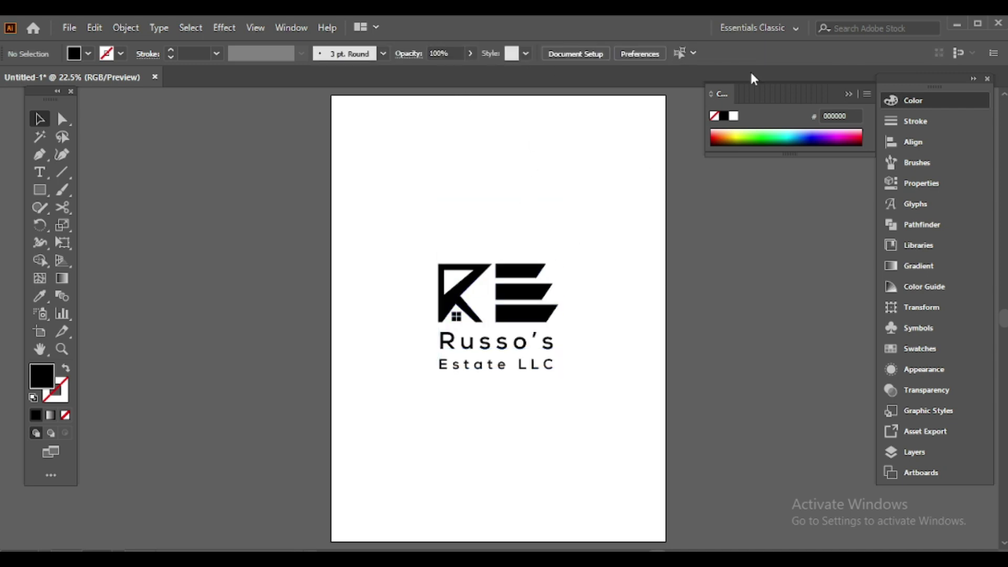
- Fill the R and its four-pane window with the light blue swatch
click(850, 95)
click(919, 349)
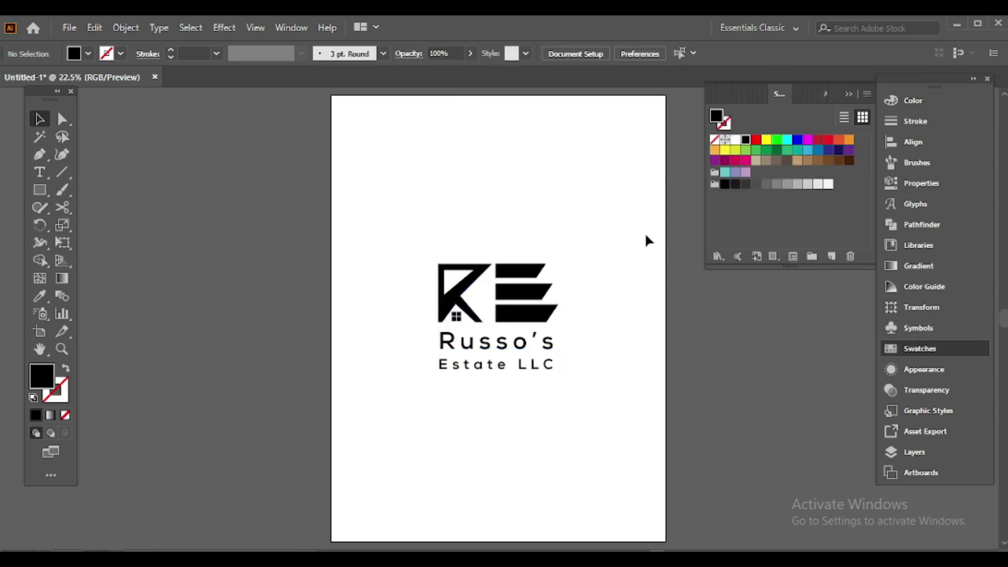
key(a)
click(461, 294)
drag(372, 238, 494, 339)
key(v)
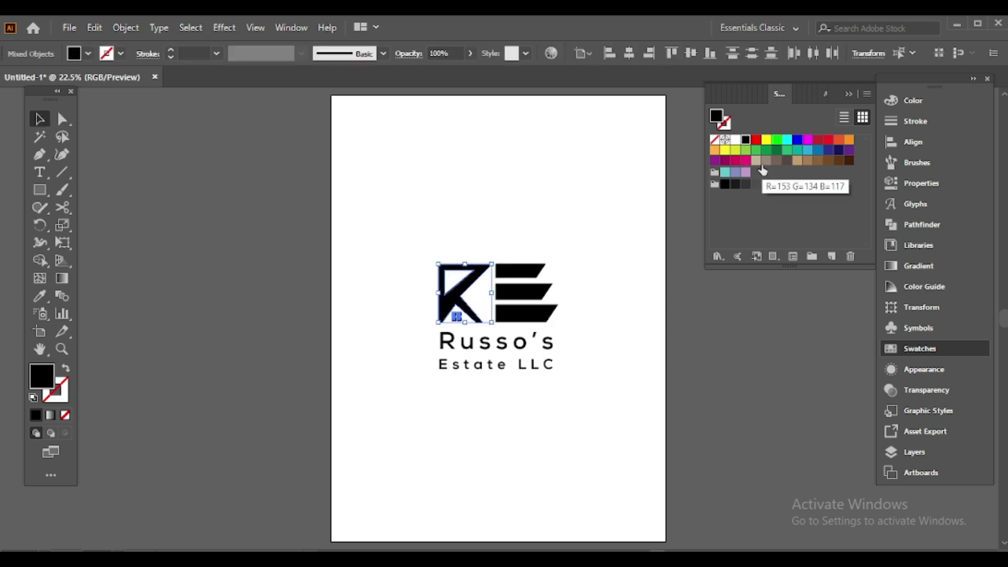
click(808, 150)
- Fill the three bars of the E with a medium grey swatch
drag(555, 220, 512, 323)
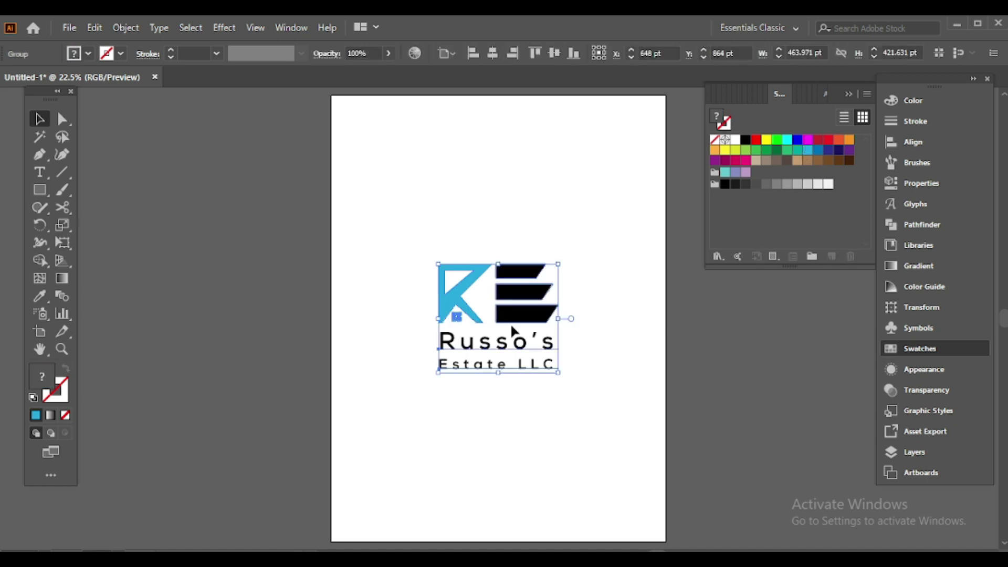
key(a)
drag(577, 229, 518, 328)
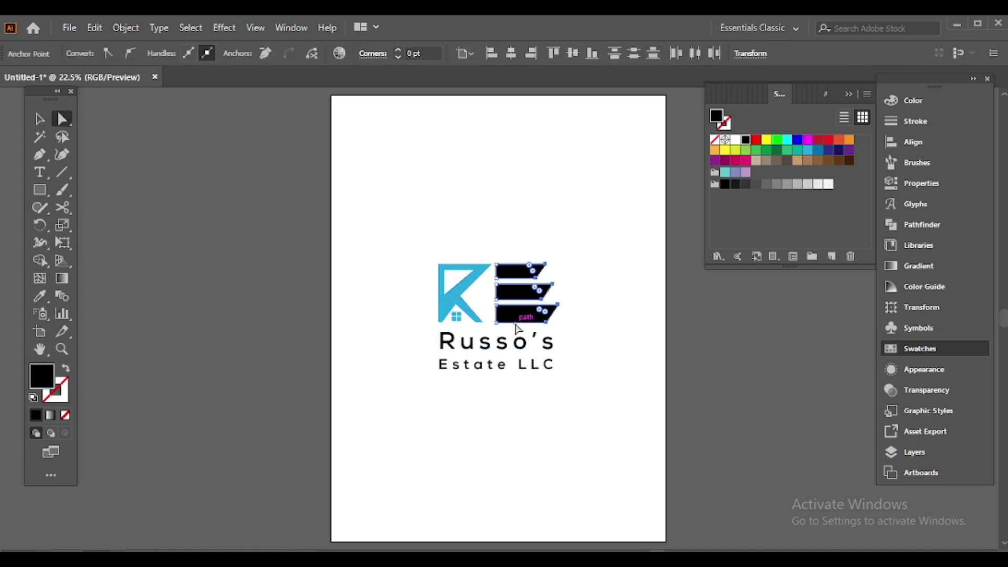
click(787, 185)
click(776, 184)
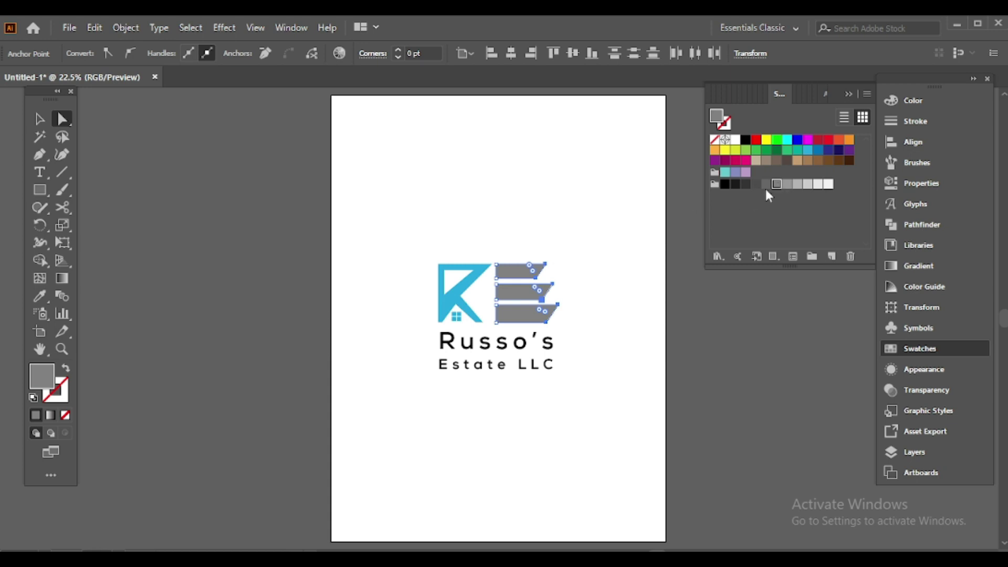
- Colour the "Russo's" text with the light blue sampled from the R
key(v)
key(a)
click(546, 349)
key(i)
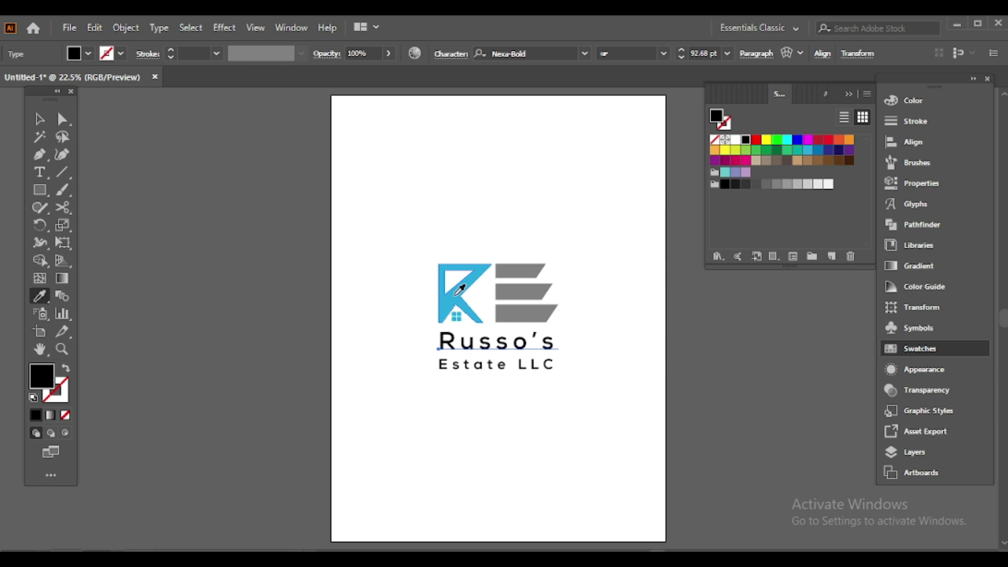
click(461, 290)
key(v)
- Colour the "Estate LLC" text with the grey sampled from the E
shift+click(488, 365)
key(a)
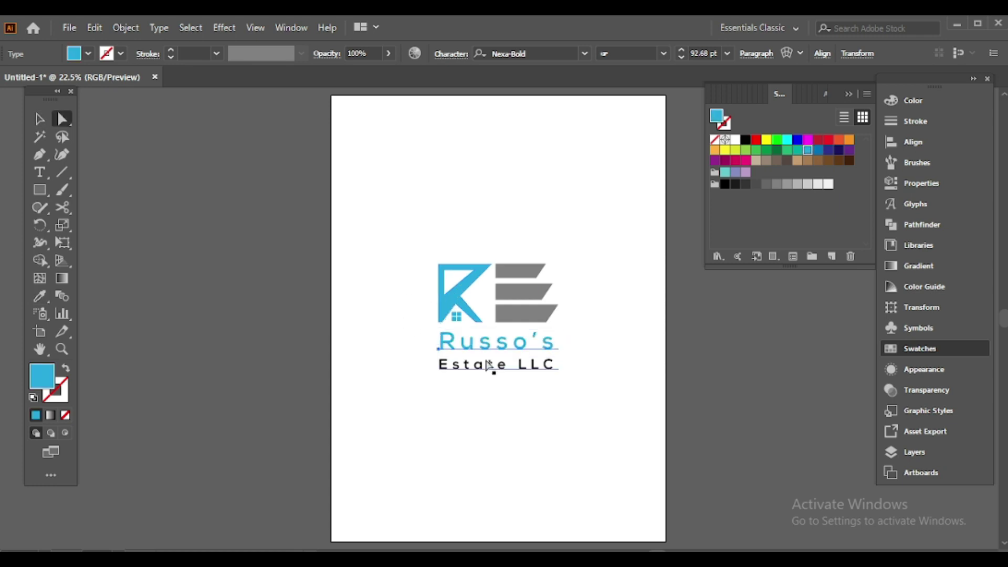
click(486, 369)
key(i)
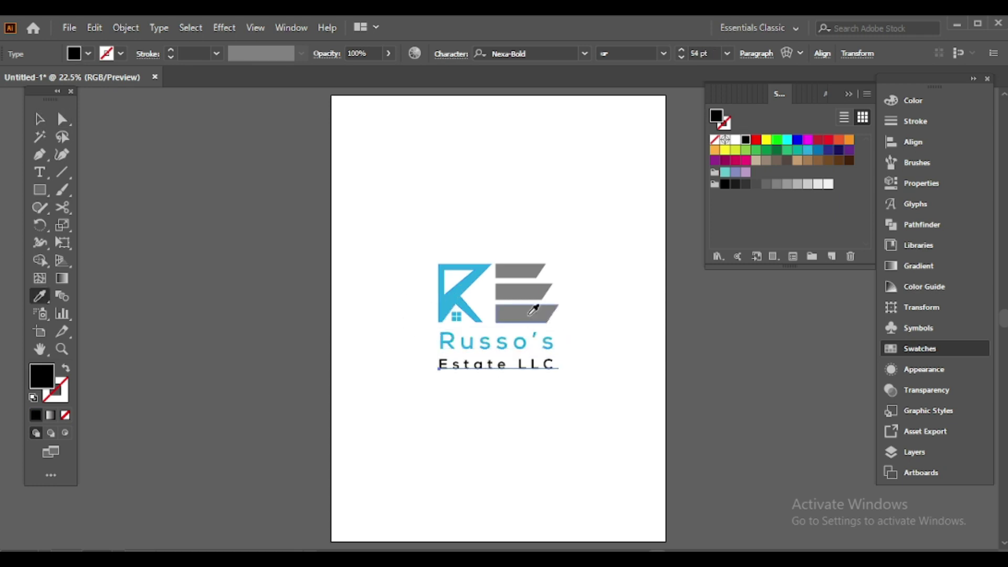
click(531, 313)
click(40, 124)
drag(383, 210, 593, 407)
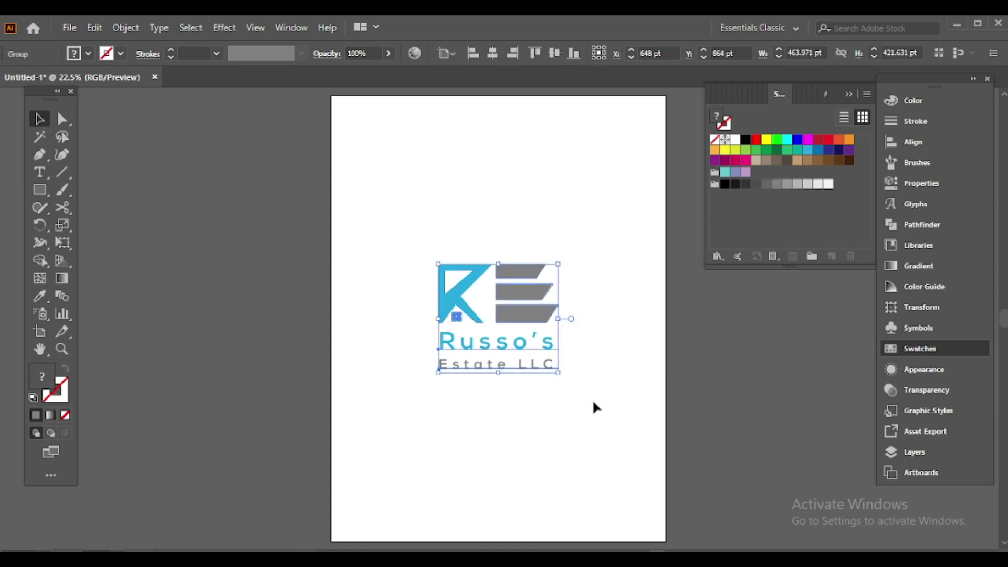
click(600, 353)
- Move "Estate LLC" up closer to "Russo's" and nudge "Russo's" slightly up and left to line up with the R
key(a)
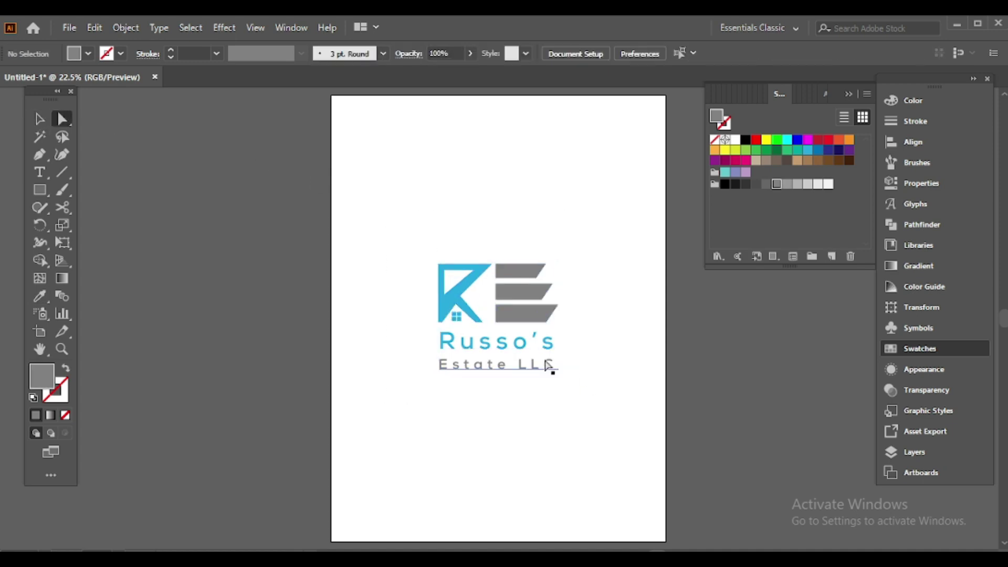
click(545, 370)
key(shift+Up)
key(shift+Up)
key(shift+Up)
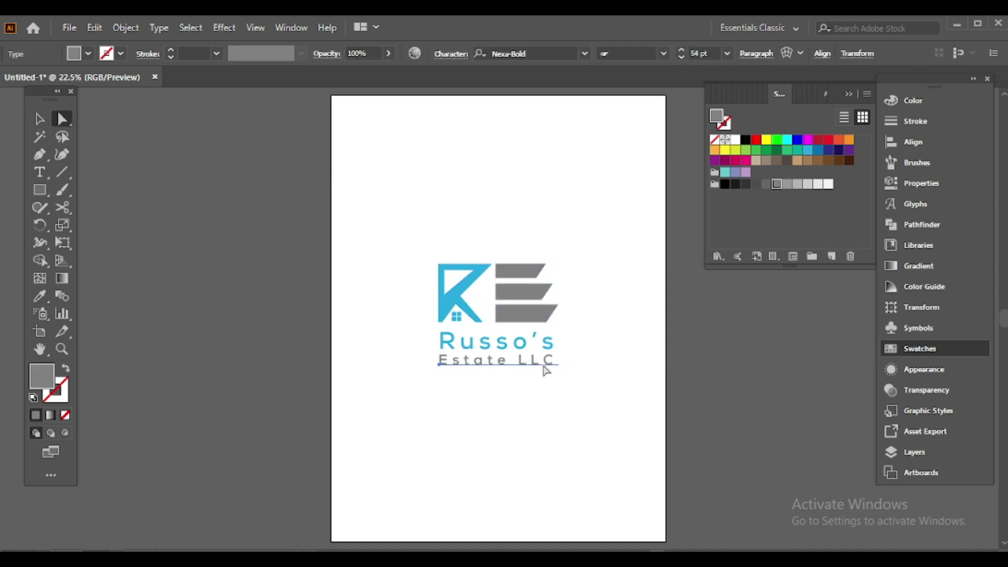
click(523, 347)
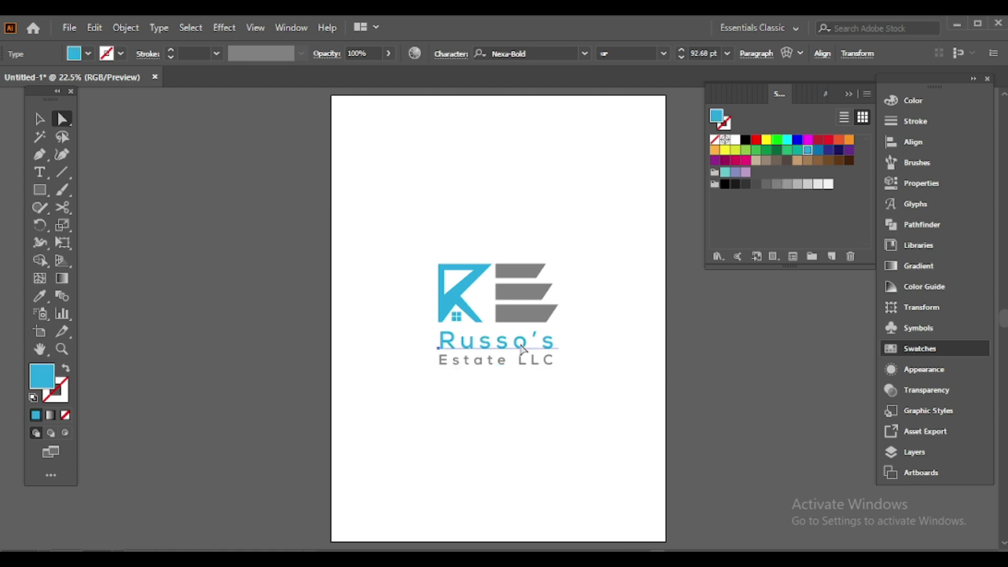
key(v)
click(557, 214)
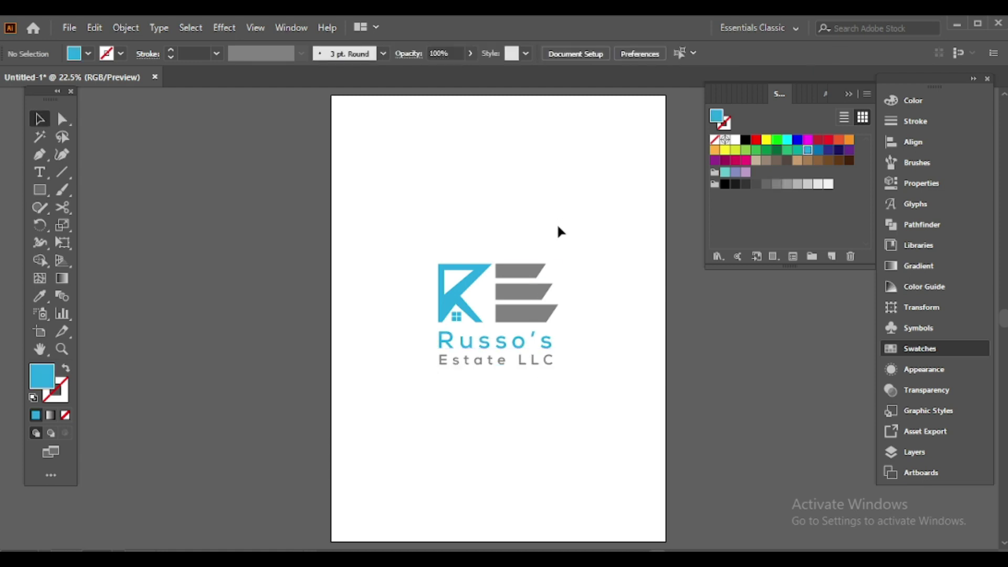
drag(558, 229, 443, 424)
right_click(445, 424)
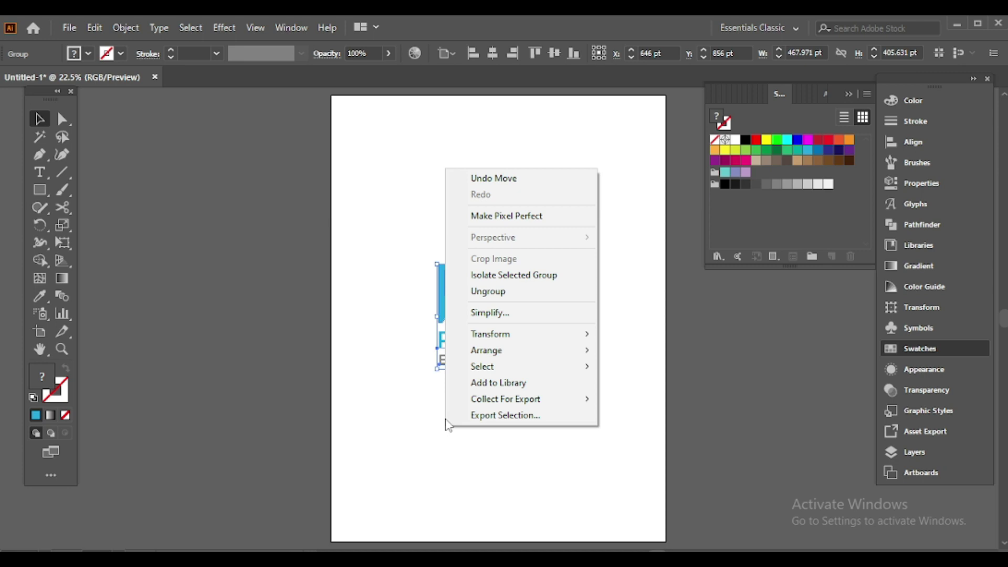
click(376, 408)
click(516, 304)
click(126, 27)
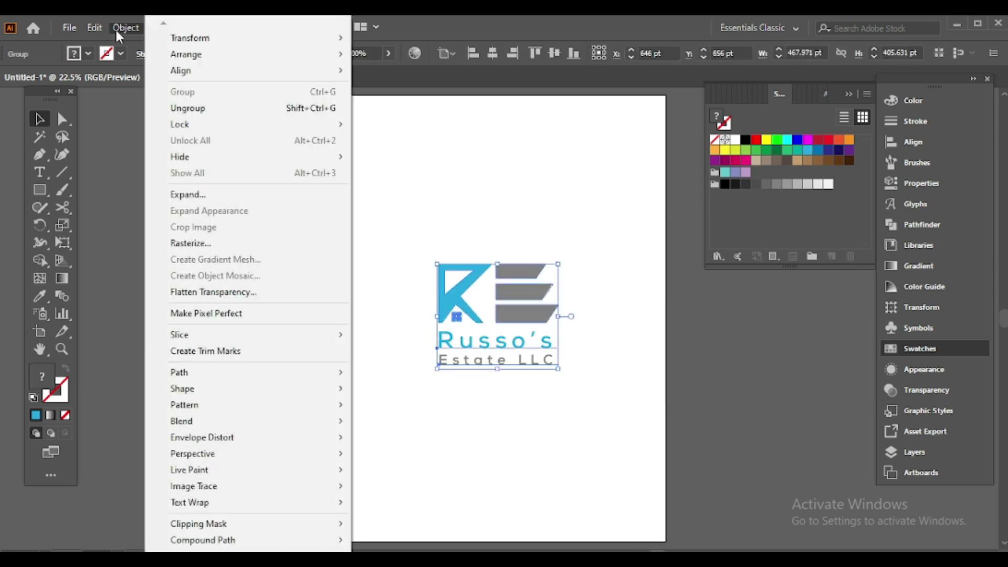
click(103, 97)
click(551, 471)
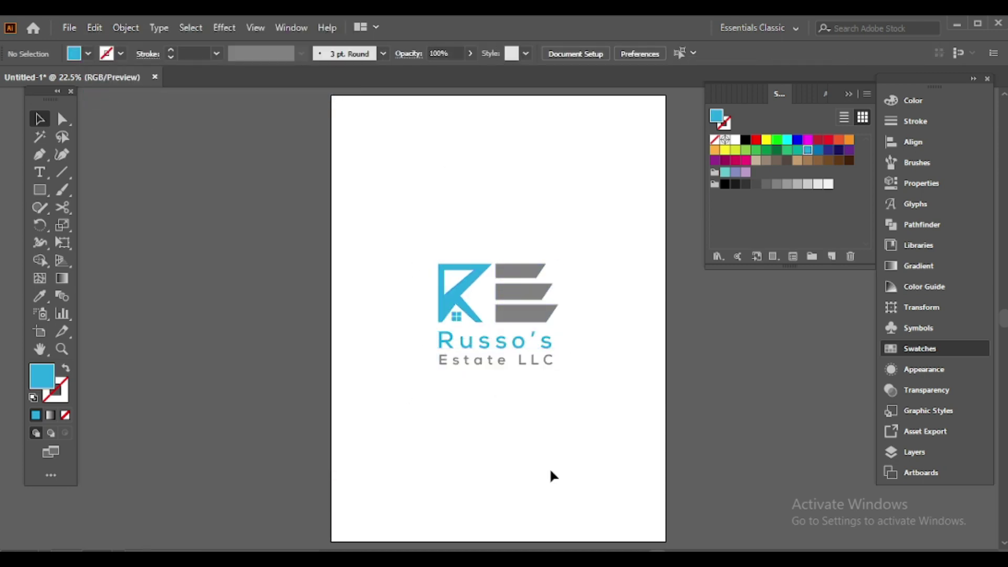
- Switch to Photoshop and open the mockup file "Logo Mockup - Paper Edition 1 - by PuneDesign.psd"
click(563, 559)
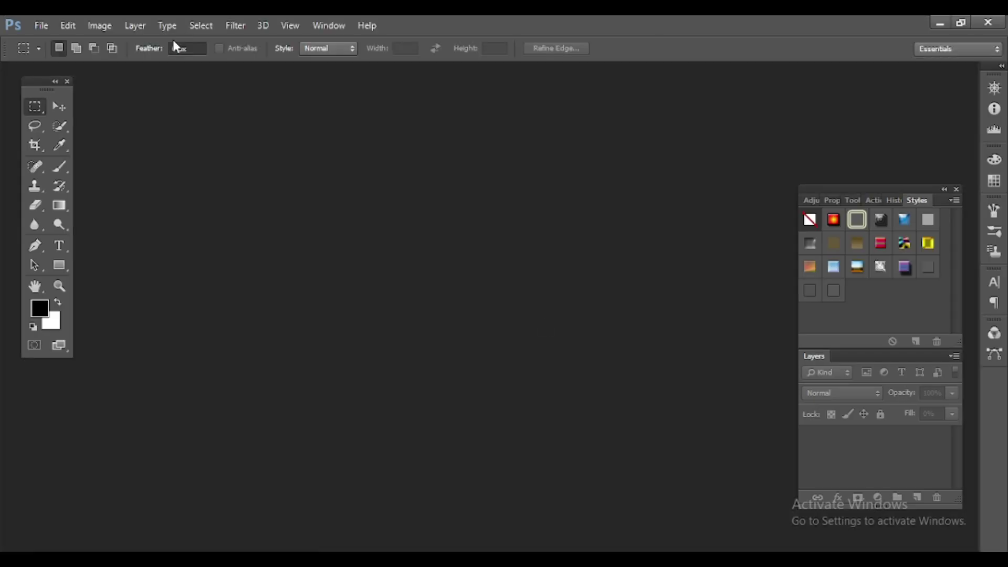
click(41, 26)
key(ctrl+o)
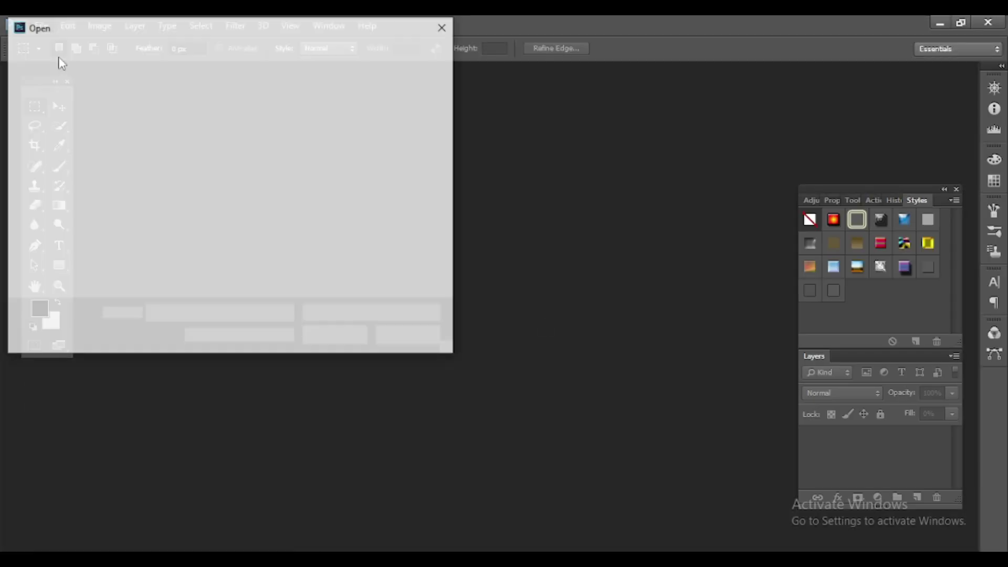
click(218, 314)
text(logo)
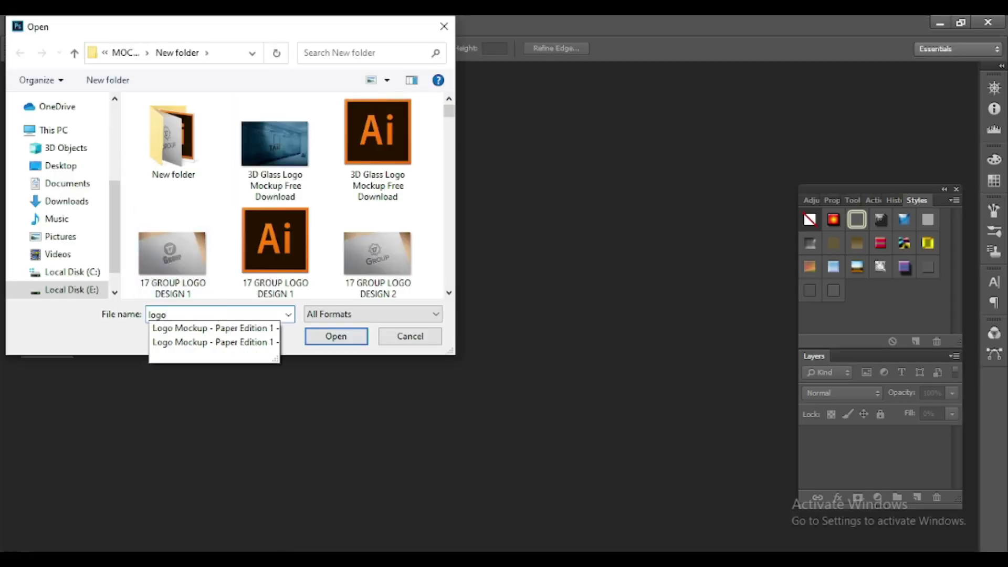
click(221, 347)
click(314, 341)
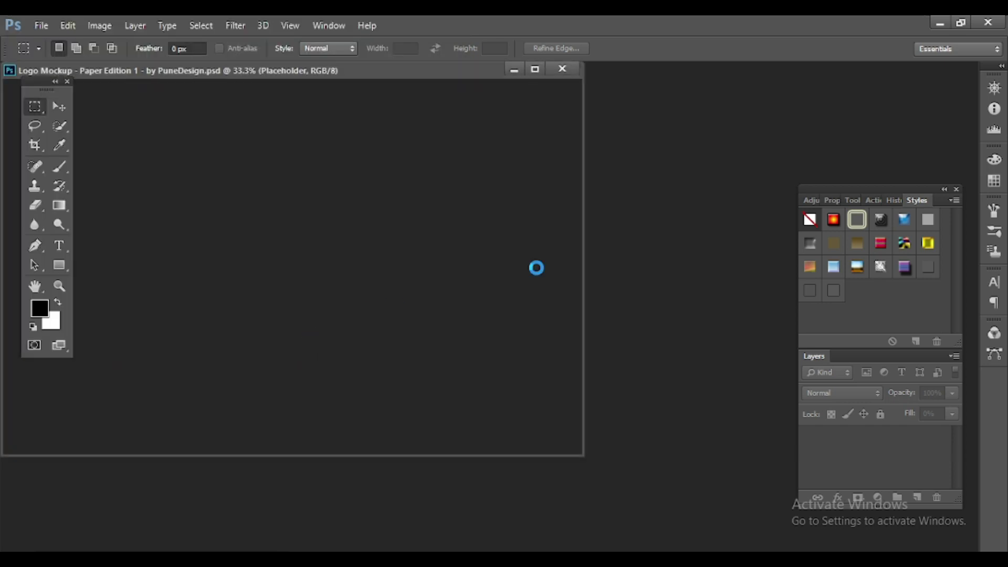
- Open the contents of the mockup's Placeholder smart object and maximize its document window
key(f)
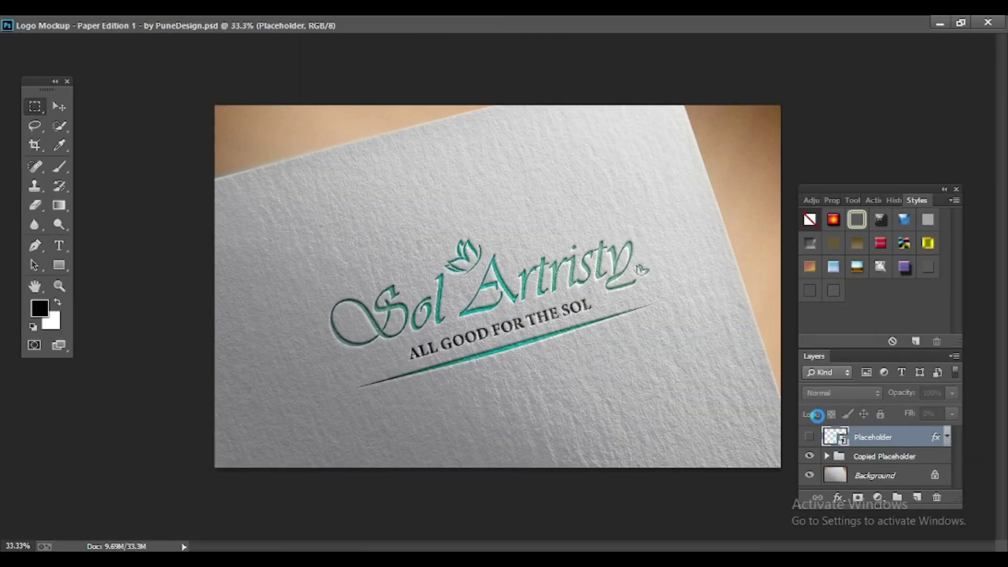
click(503, 252)
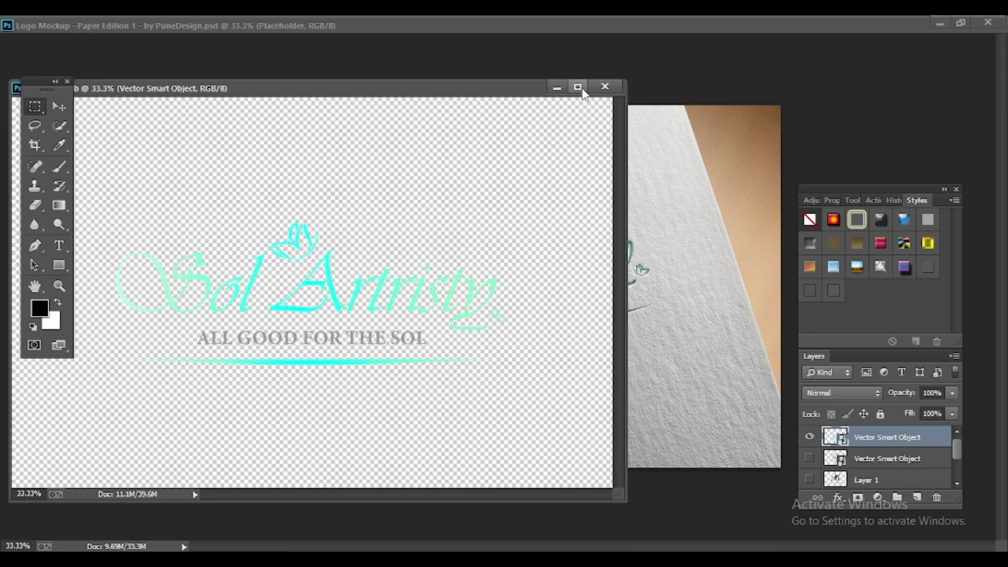
click(579, 88)
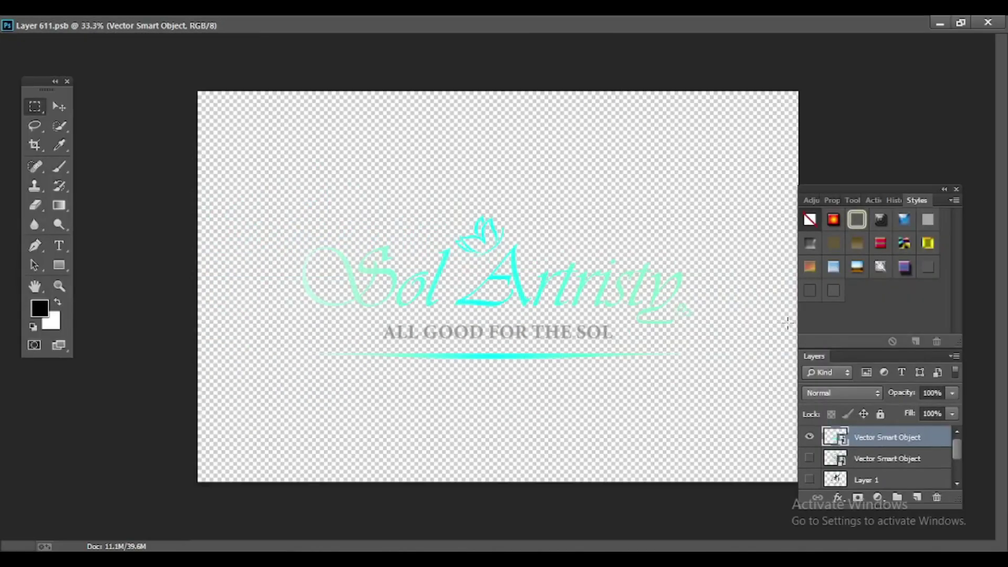
- Hide the existing "Sol Artristy" logo layer and paste the copied RE logo as a Smart Object
click(809, 438)
key(ctrl+v)
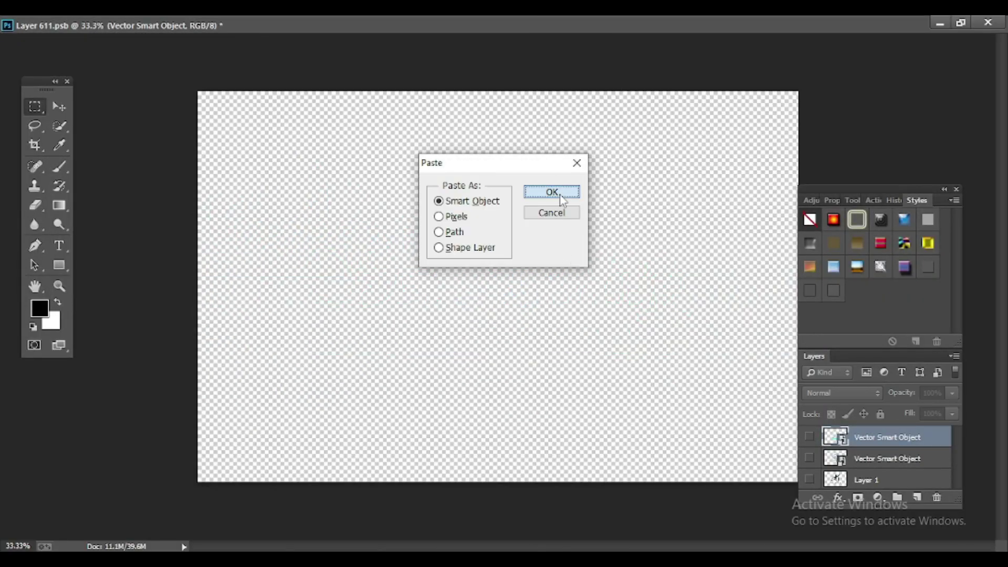
click(560, 195)
- Enlarge the pasted RE logo proportionally around its centre, then save and close the smart object document to update the mockup
drag(556, 342, 610, 385)
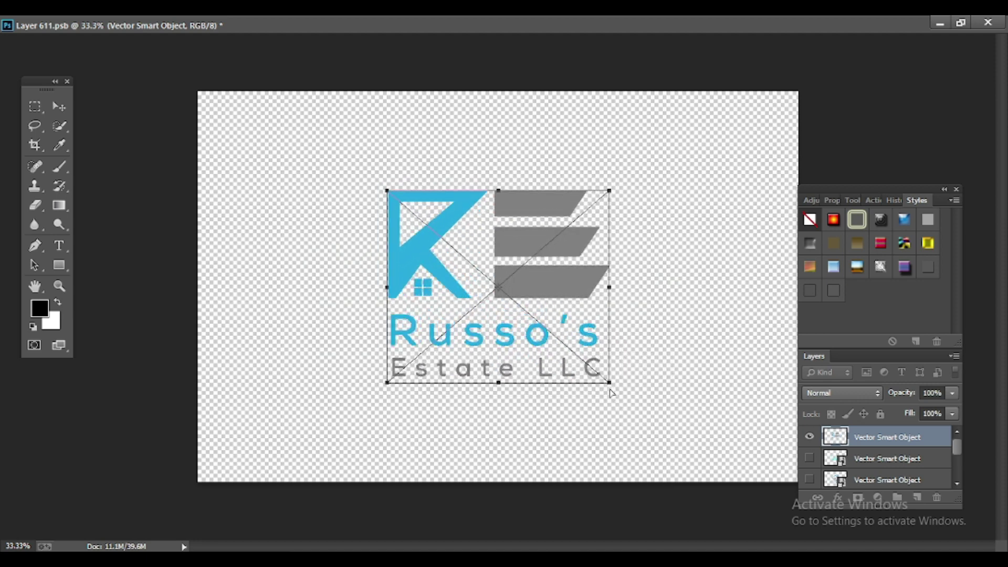
key(ctrl+w)
click(381, 218)
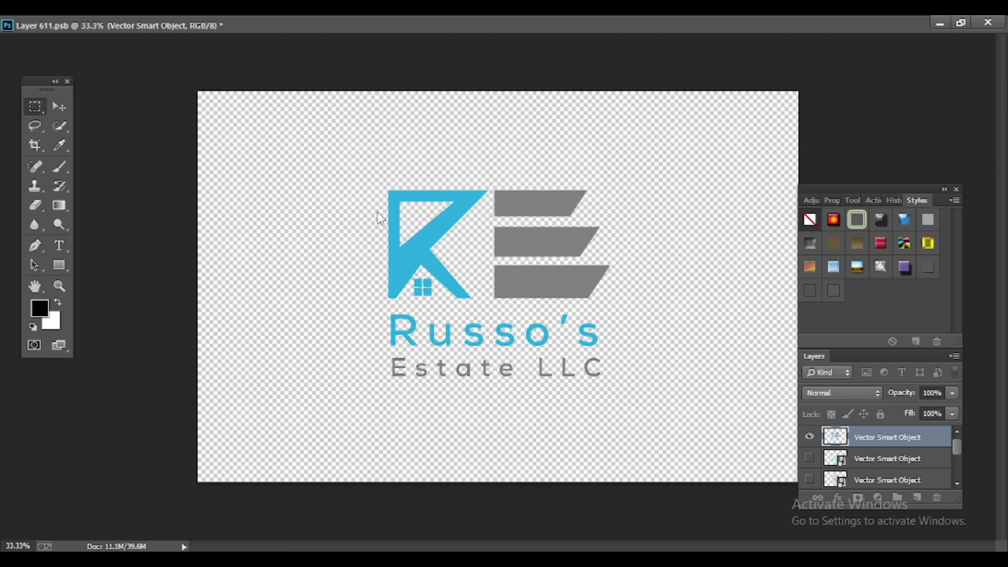
key(Return)
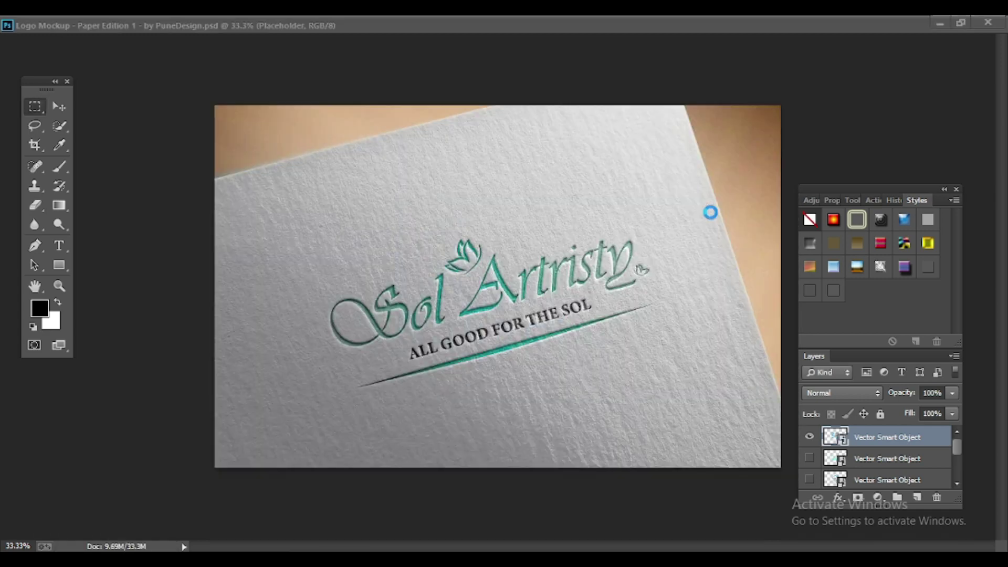